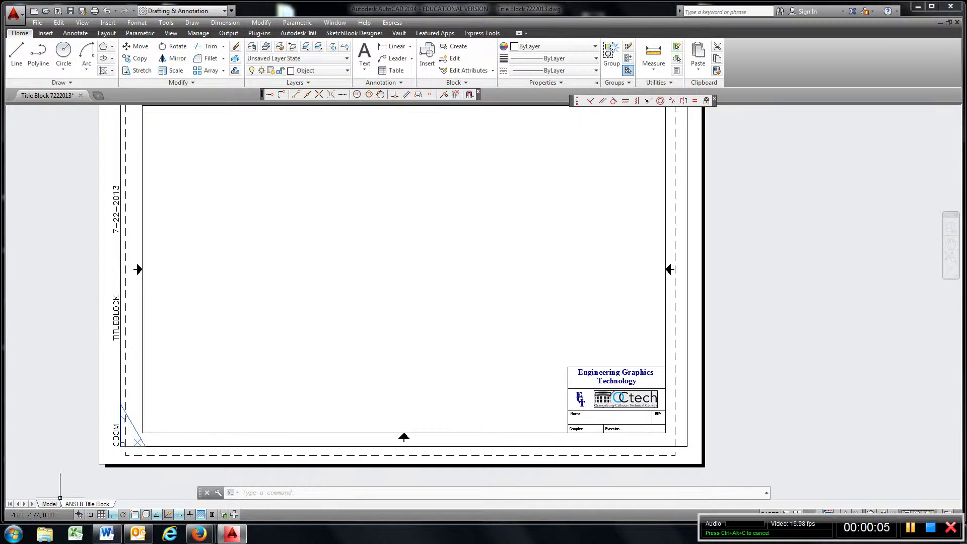
# - Switch from the title block layout to model space and examine the dimensioned five-circle reference drawing
pyautogui.click(49, 505)
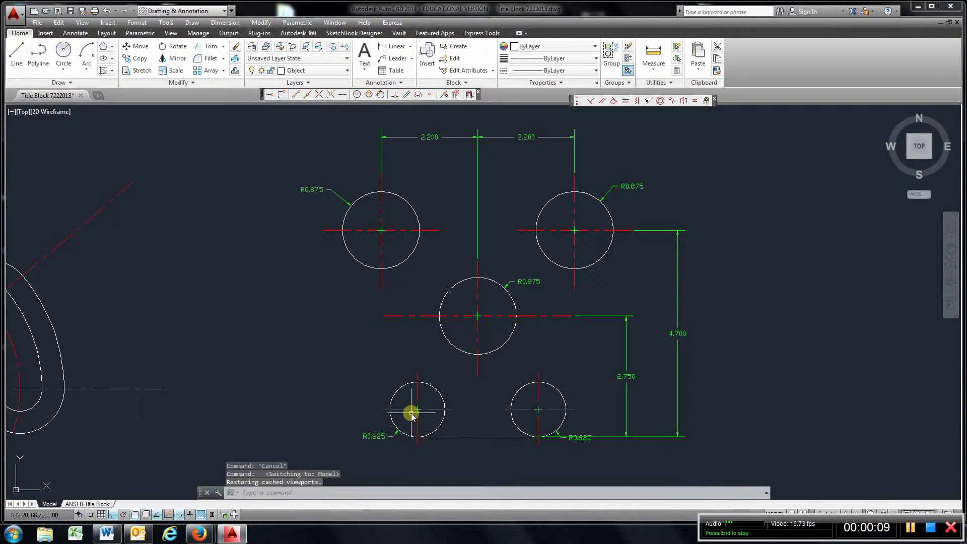
pyautogui.click(15, 19)
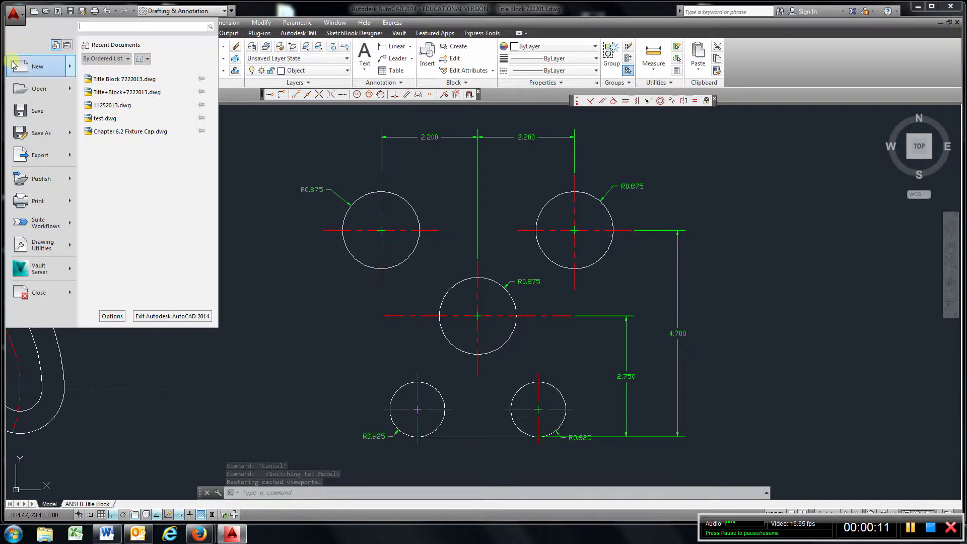
pyautogui.moveTo(38, 249)
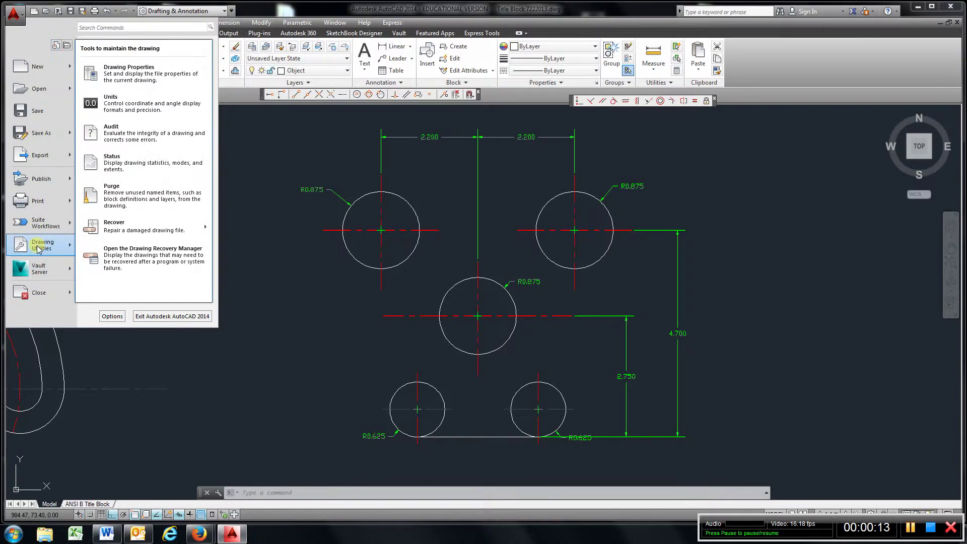
pyautogui.click(252, 140)
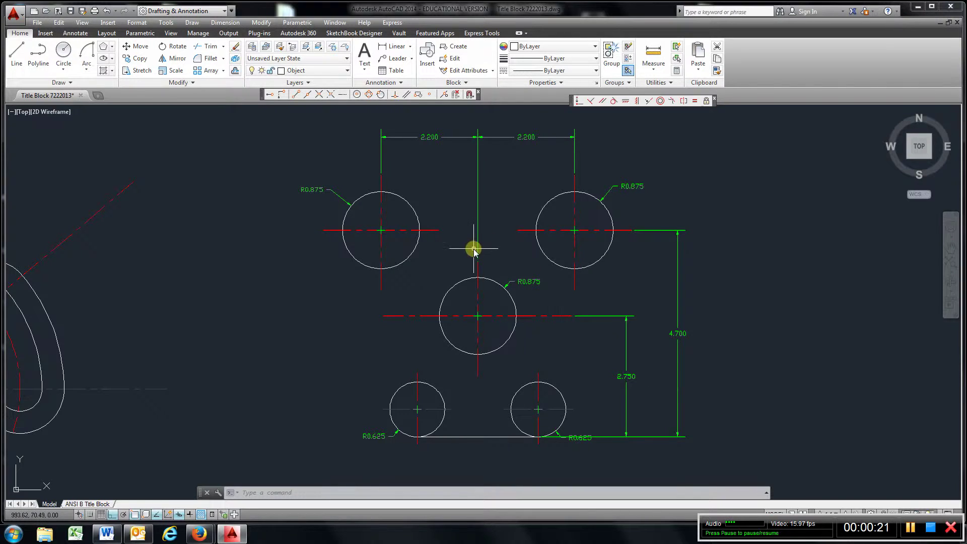
pyautogui.moveTo(452, 264); pyautogui.dragTo(368, 266, button='middle')
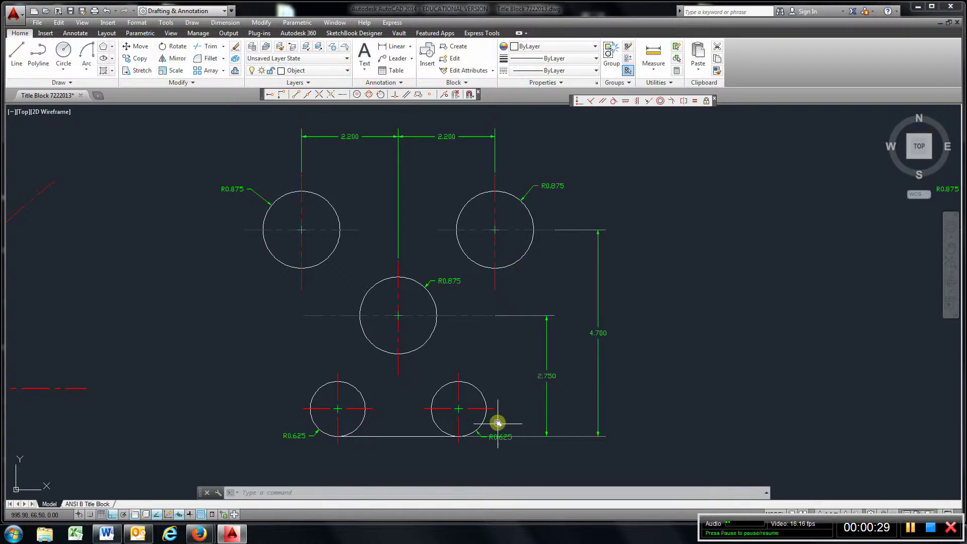
pyautogui.scroll(-4, 501, 443)
pyautogui.scroll(4, 500, 442)
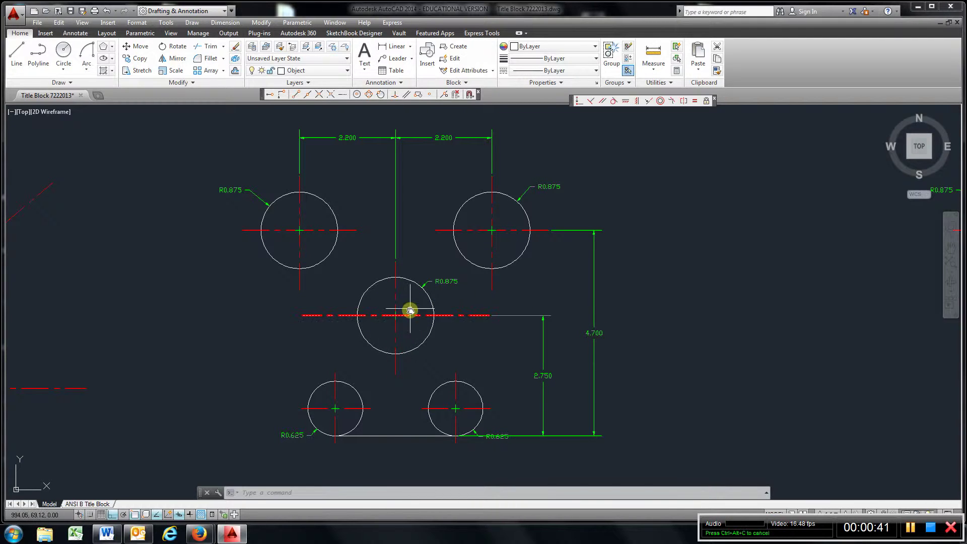
pyautogui.moveTo(409, 296)
pyautogui.mouseDown(button='middle')
pyautogui.moveTo(389, 352)
pyautogui.moveTo(430, 380)
pyautogui.moveTo(413, 328)
pyautogui.moveTo(407, 250)
pyautogui.moveTo(429, 326)
pyautogui.mouseUp(button='middle')
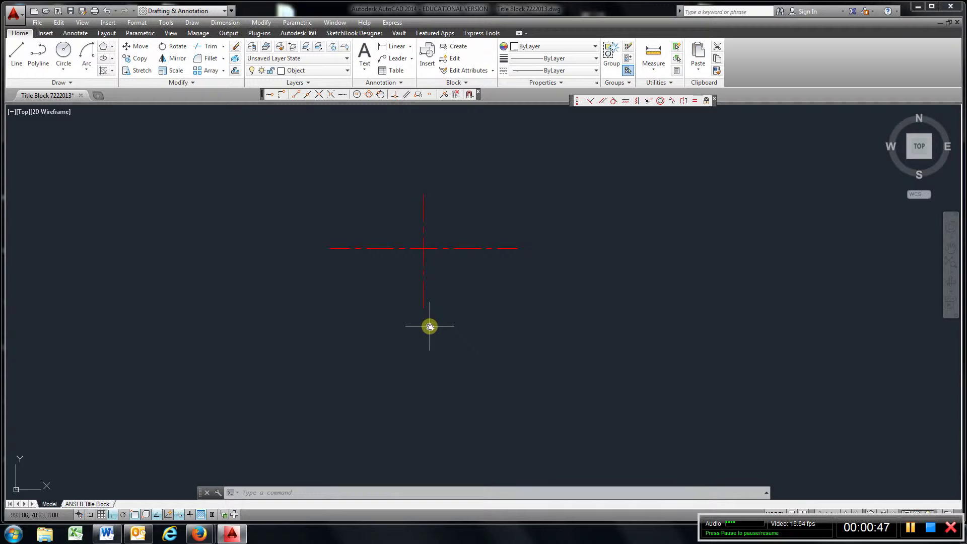
# - Draw a circle of radius .875 centred on the crossing of the empty red centerlines, with all object snap modes enabled
pyautogui.click(59, 70)
pyautogui.click(78, 99)
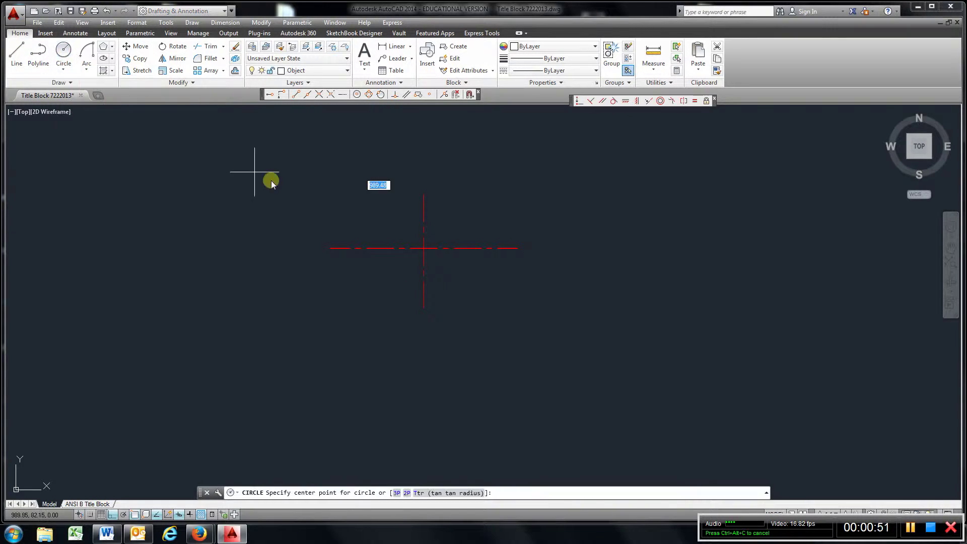
pyautogui.click(426, 249)
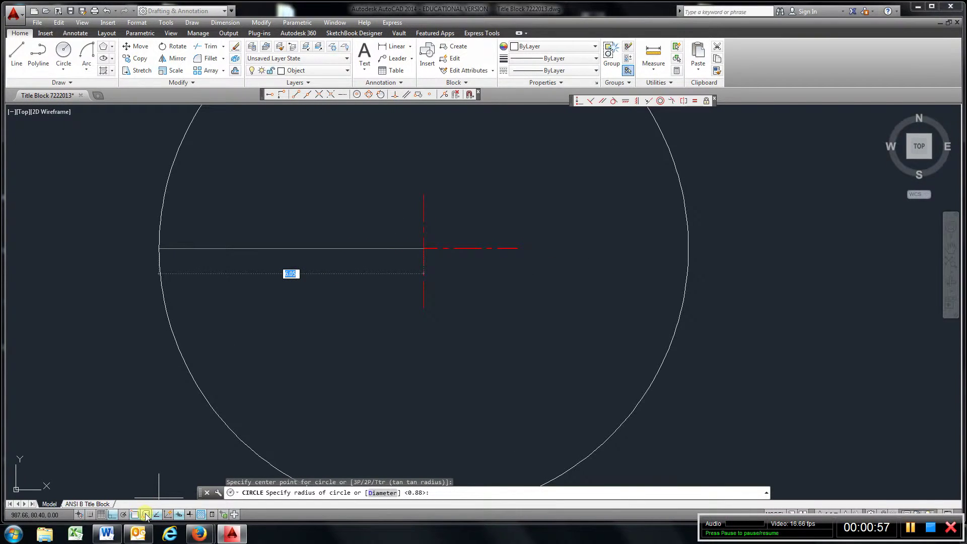
pyautogui.rightClick(145, 515)
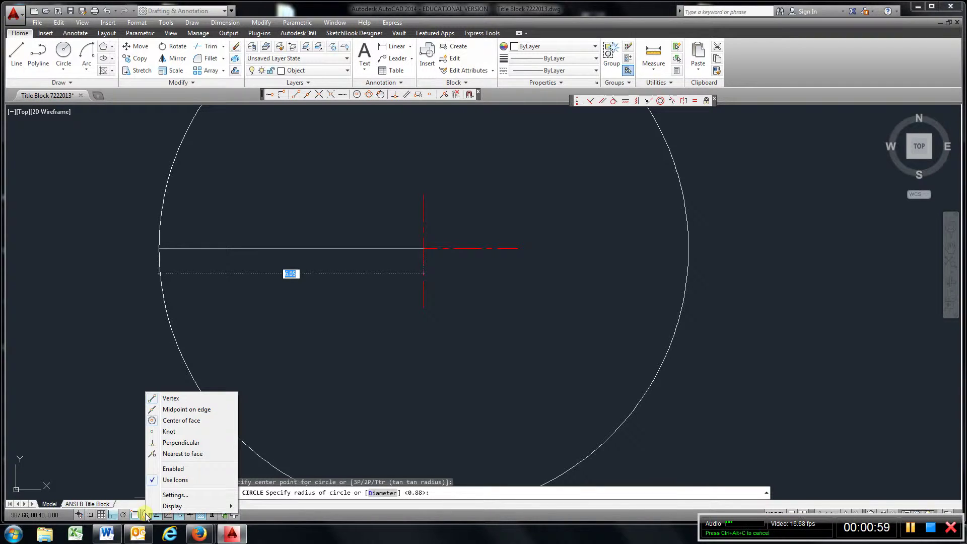
pyautogui.click(174, 495)
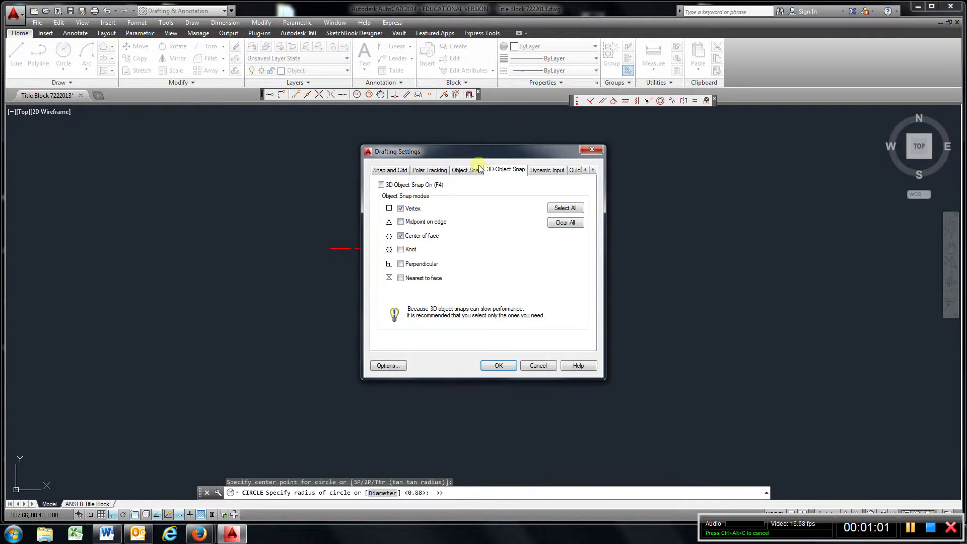
pyautogui.click(476, 172)
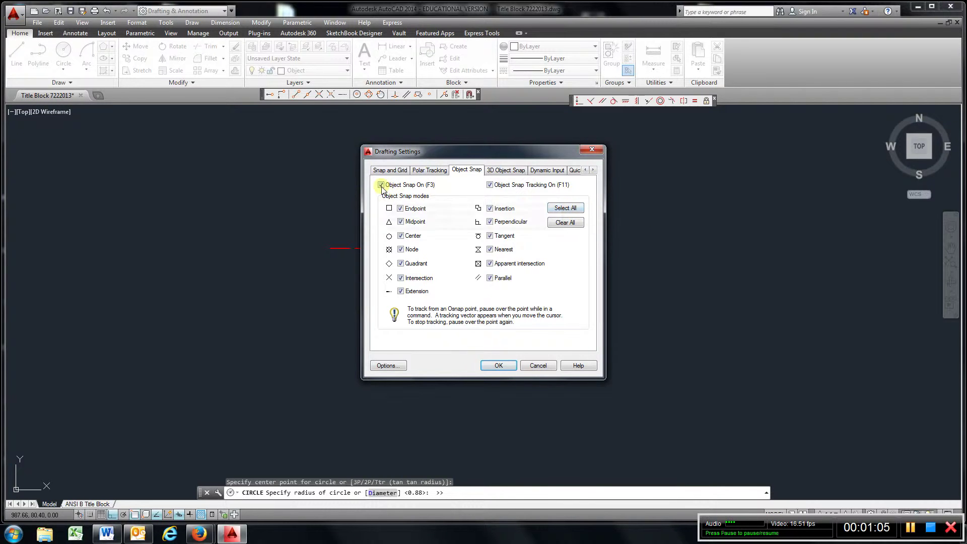
pyautogui.click(496, 366)
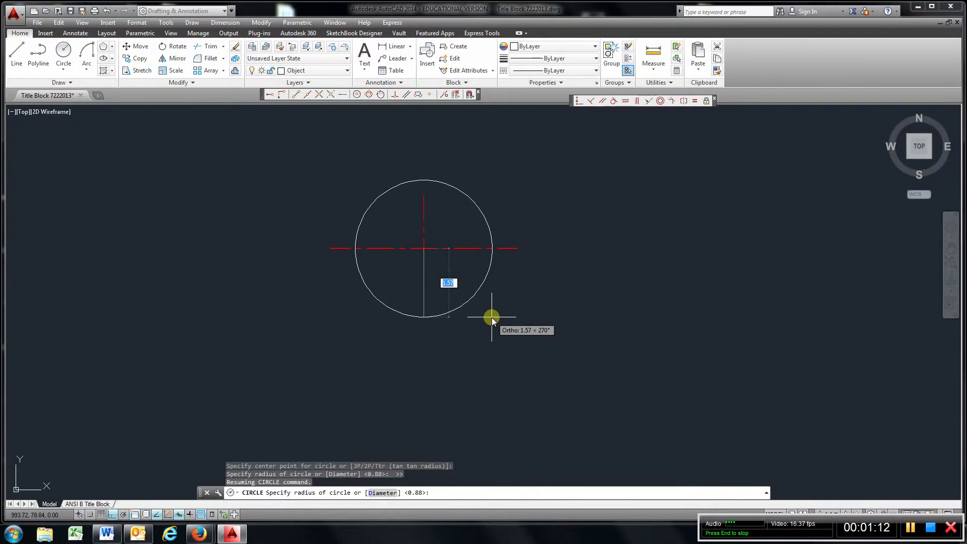
pyautogui.write('.')
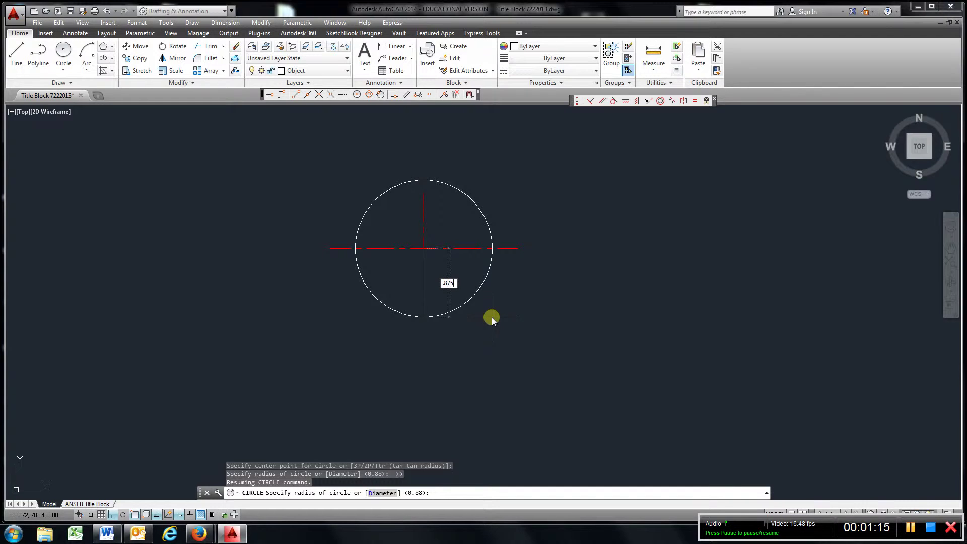
pyautogui.press('Return')
# - Offset the new circle's horizontal centerline 2.75 downward
pyautogui.scroll(-3, 484, 317)
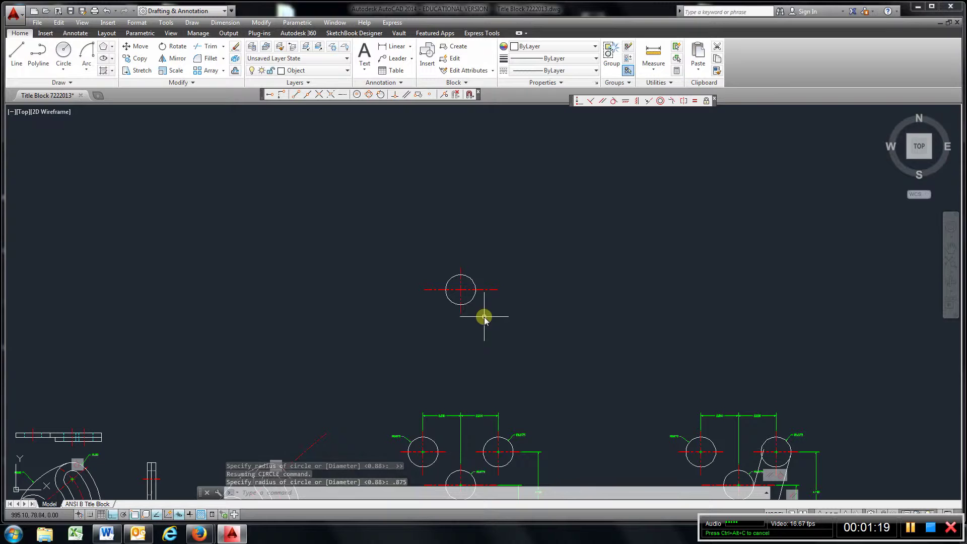
pyautogui.moveTo(479, 443); pyautogui.dragTo(499, 322, button='middle')
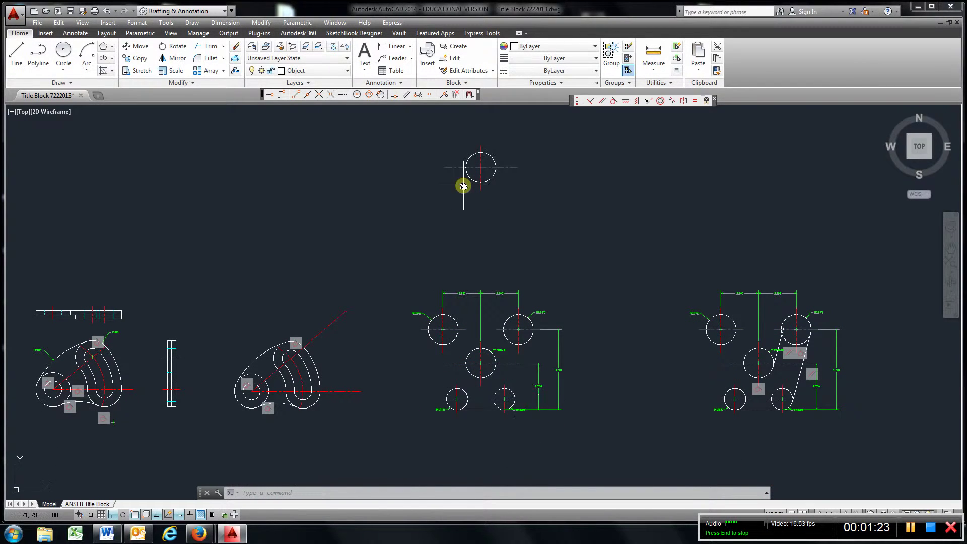
pyautogui.moveTo(462, 184); pyautogui.dragTo(459, 243, button='middle')
pyautogui.scroll(5, 461, 238)
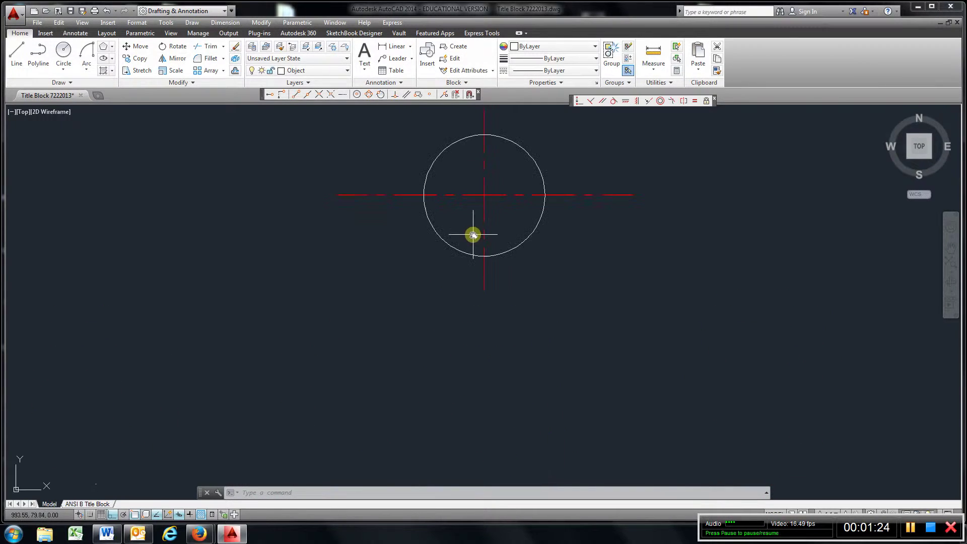
pyautogui.click(235, 70)
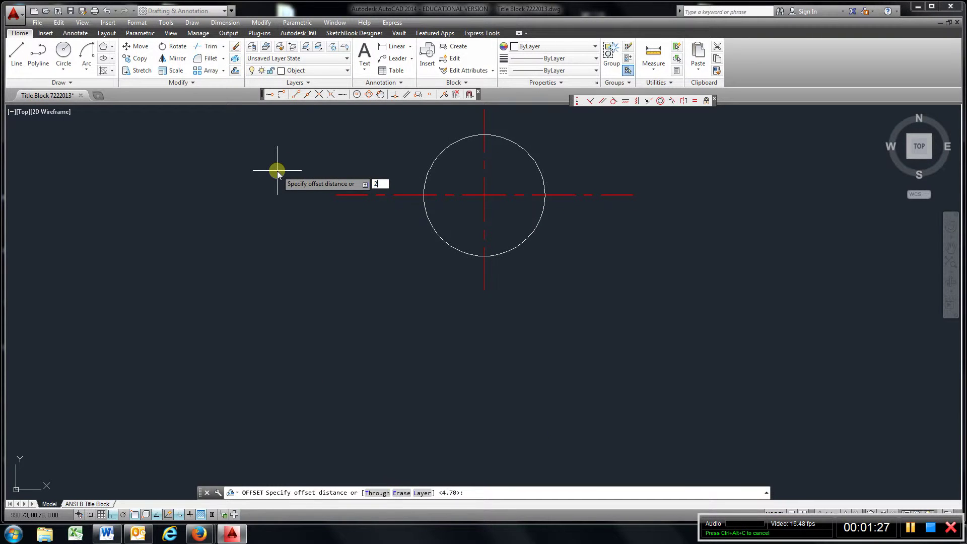
pyautogui.press('Return')
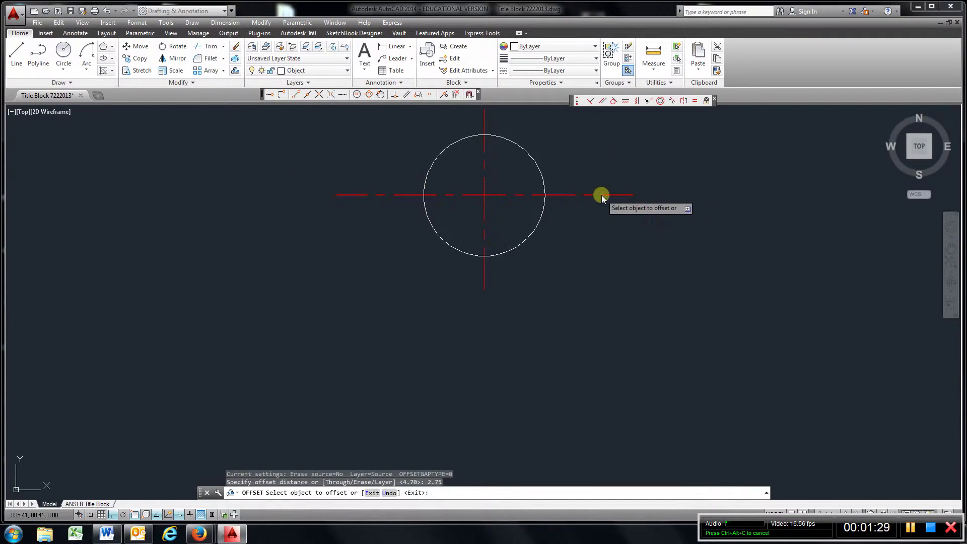
pyautogui.click(601, 196)
pyautogui.click(613, 338)
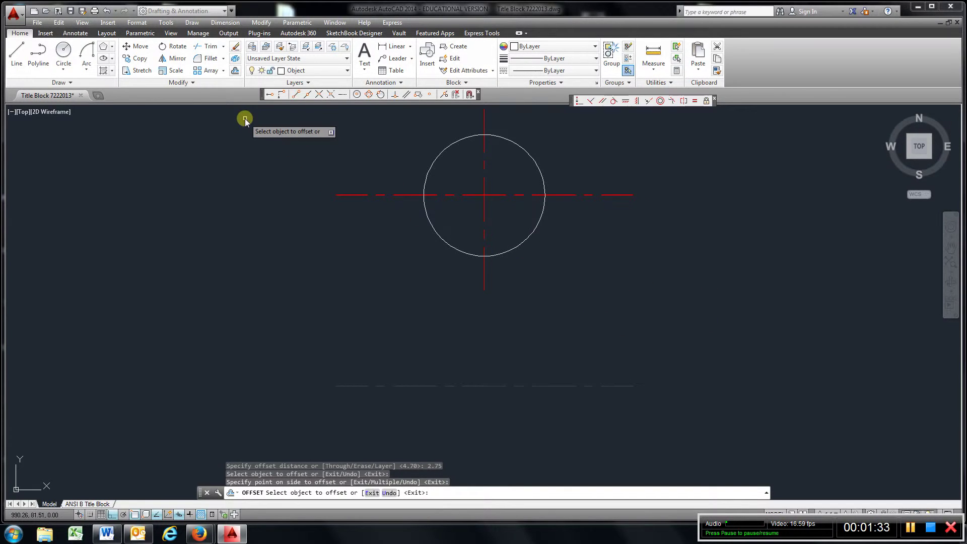
# - On the Dimension layer, add a linear dimension below the reference drawing from the middle vertical centerline to the lower-right small circle's centerline
pyautogui.scroll(-5, 319, 250)
pyautogui.moveTo(394, 270); pyautogui.dragTo(439, 224, button='middle')
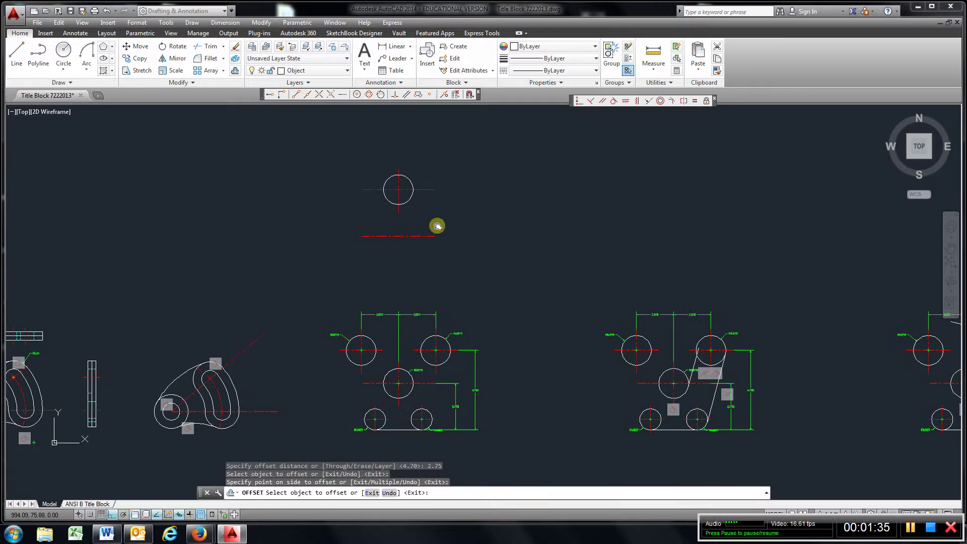
pyautogui.scroll(5, 391, 438)
pyautogui.moveTo(391, 441); pyautogui.dragTo(398, 365, button='middle')
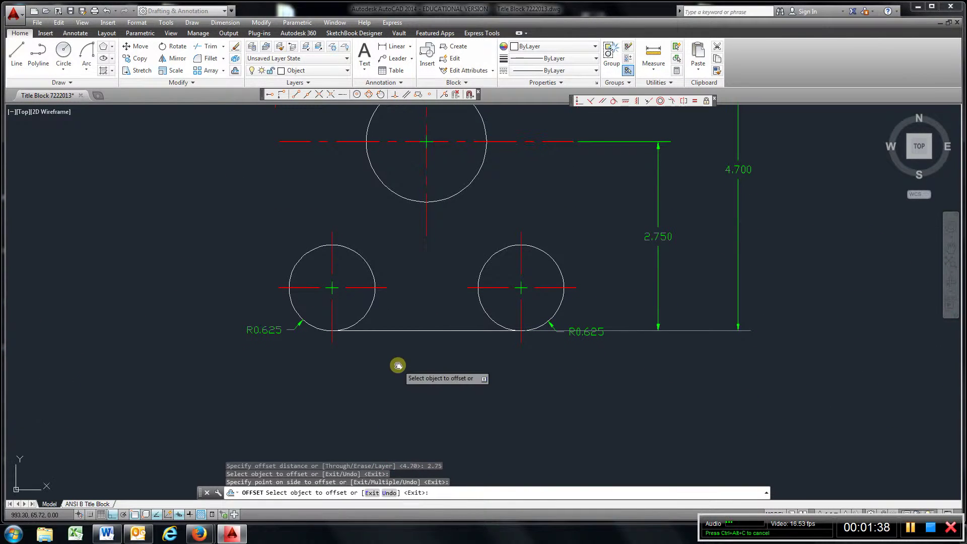
pyautogui.click(342, 70)
pyautogui.click(322, 119)
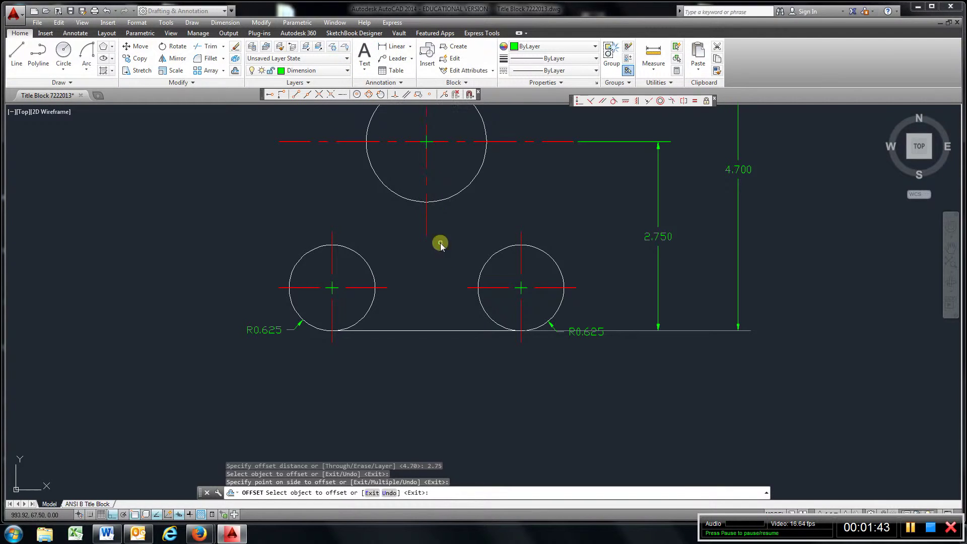
pyautogui.click(388, 46)
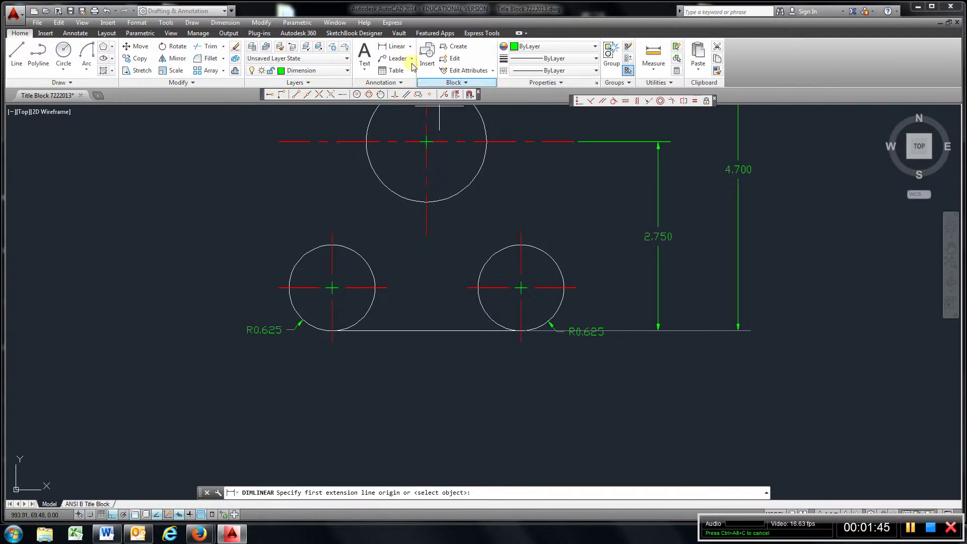
pyautogui.click(426, 234)
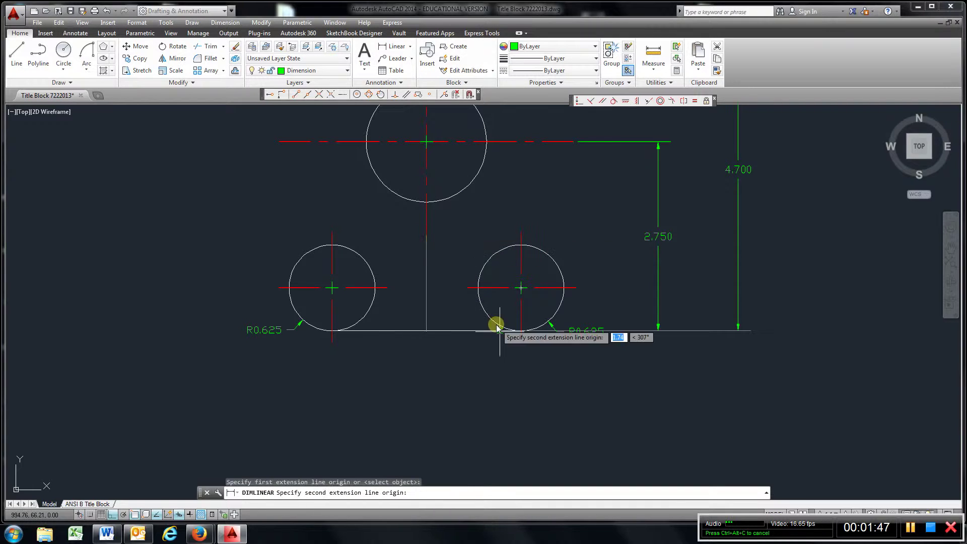
pyautogui.click(521, 344)
pyautogui.click(492, 374)
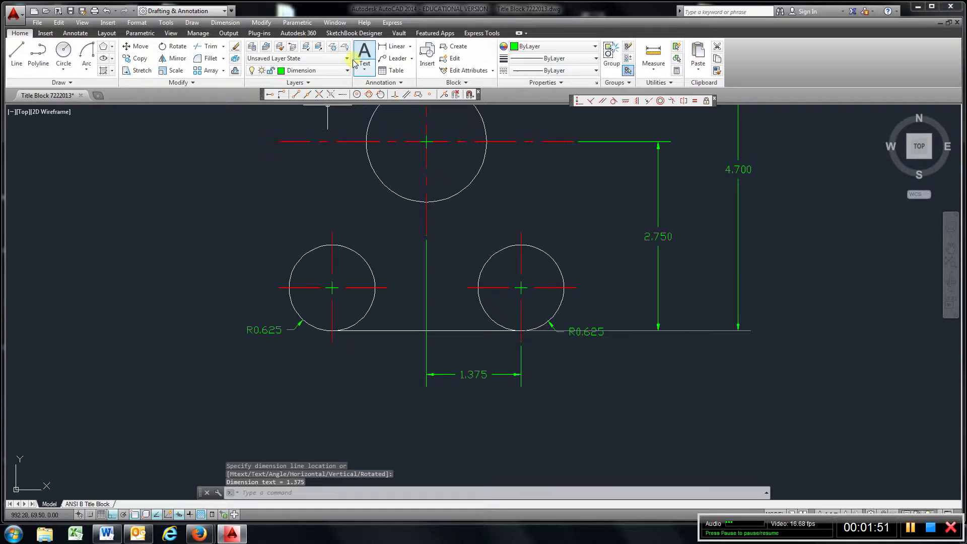
# - Add a matching linear dimension from the middle vertical centerline to the lower-left small circle's centerline, aligned with the existing one
pyautogui.click(388, 46)
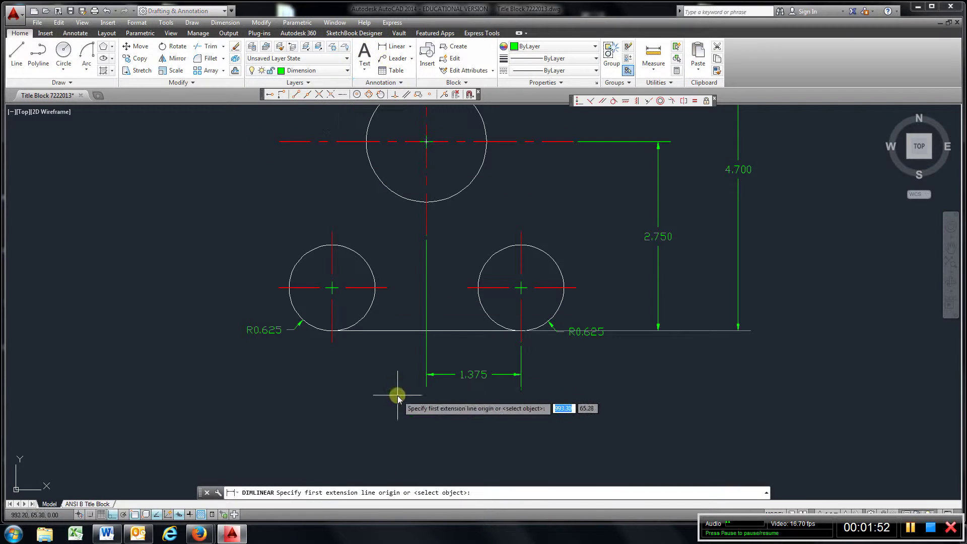
pyautogui.click(426, 236)
pyautogui.click(332, 342)
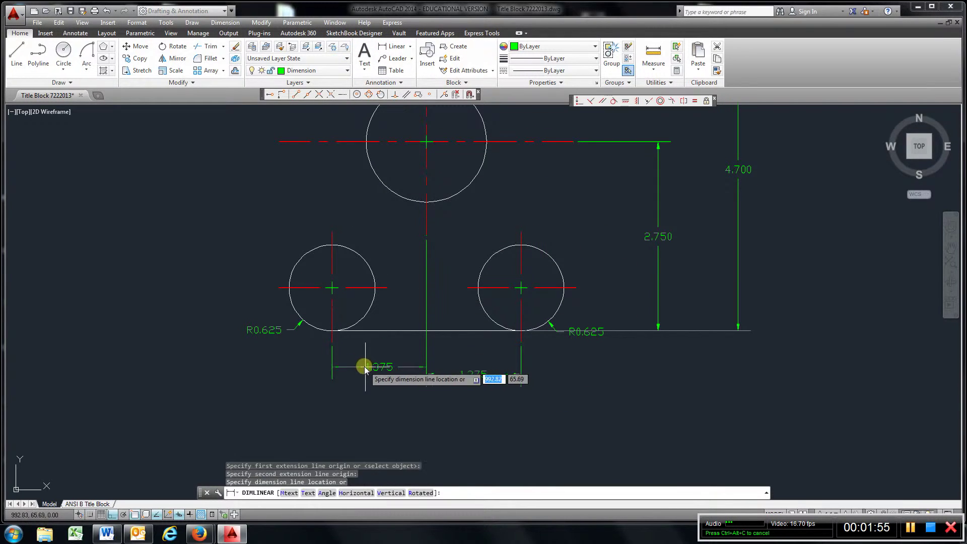
pyautogui.click(367, 375)
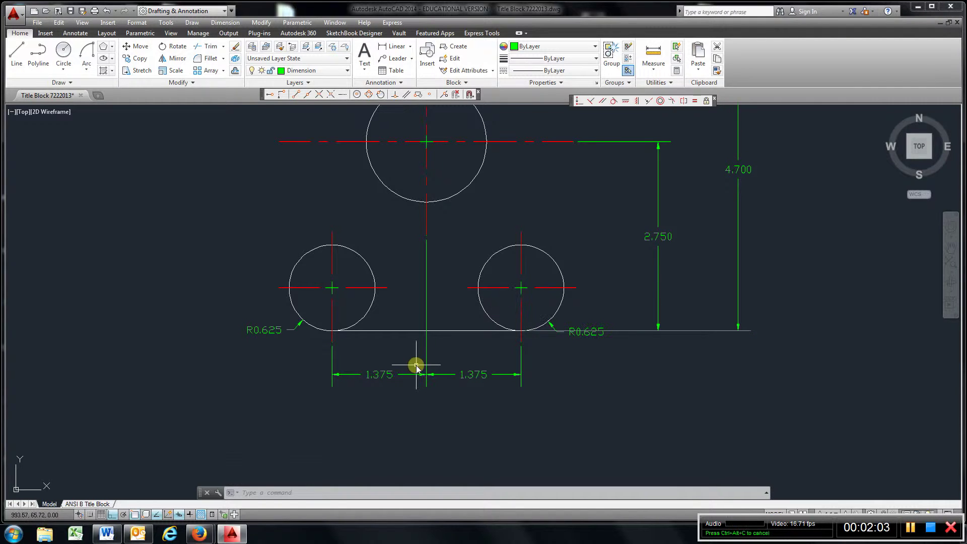
# - Extend the new circle's vertical centerline down to the lower offset horizontal centerline
pyautogui.scroll(-5, 427, 308)
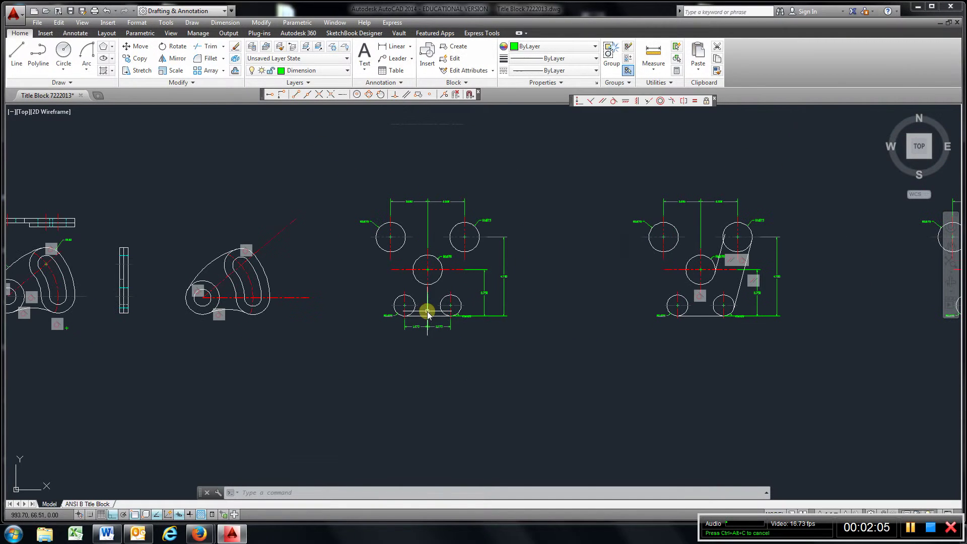
pyautogui.moveTo(419, 128); pyautogui.dragTo(460, 241, button='middle')
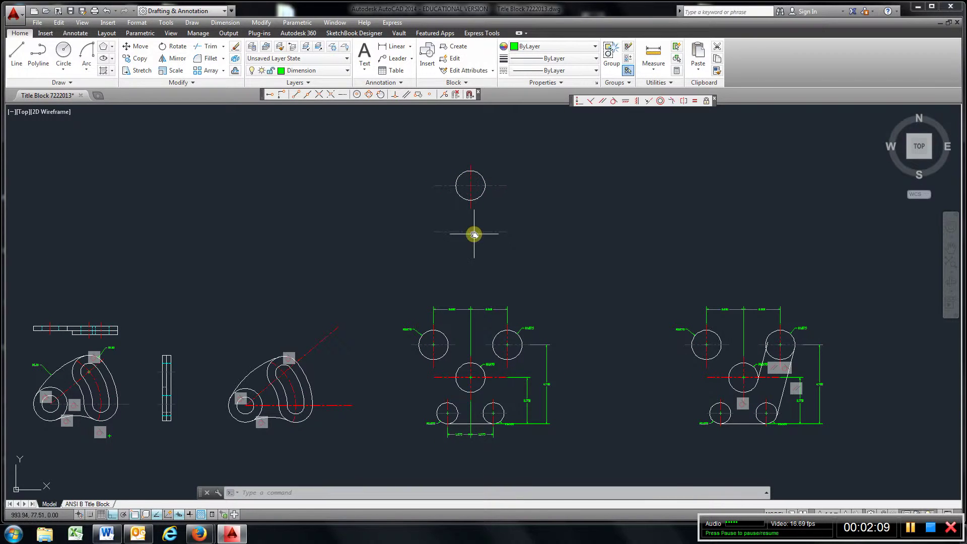
pyautogui.scroll(3, 527, 401)
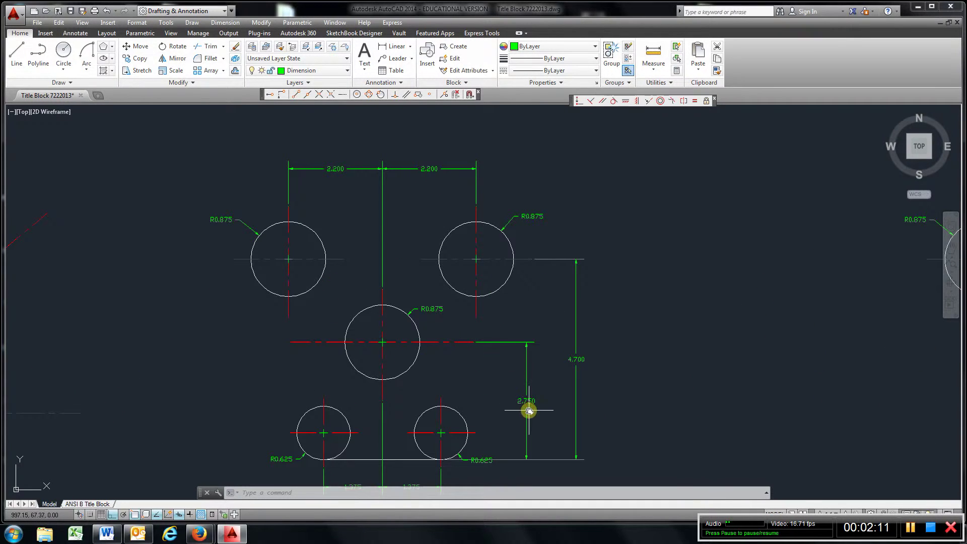
pyautogui.scroll(-2, 527, 408)
pyautogui.scroll(-3, 522, 395)
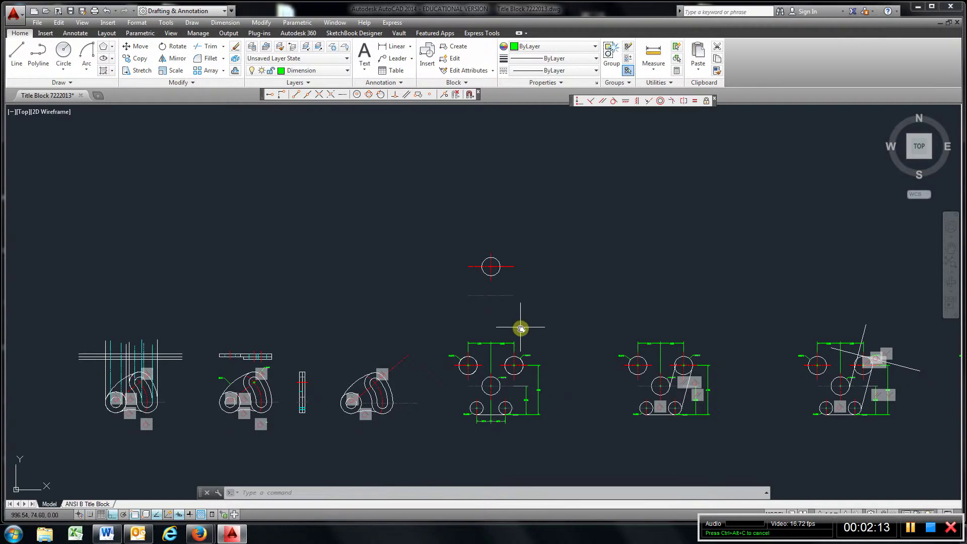
pyautogui.moveTo(518, 328); pyautogui.dragTo(519, 336, button='middle')
pyautogui.scroll(5, 508, 314)
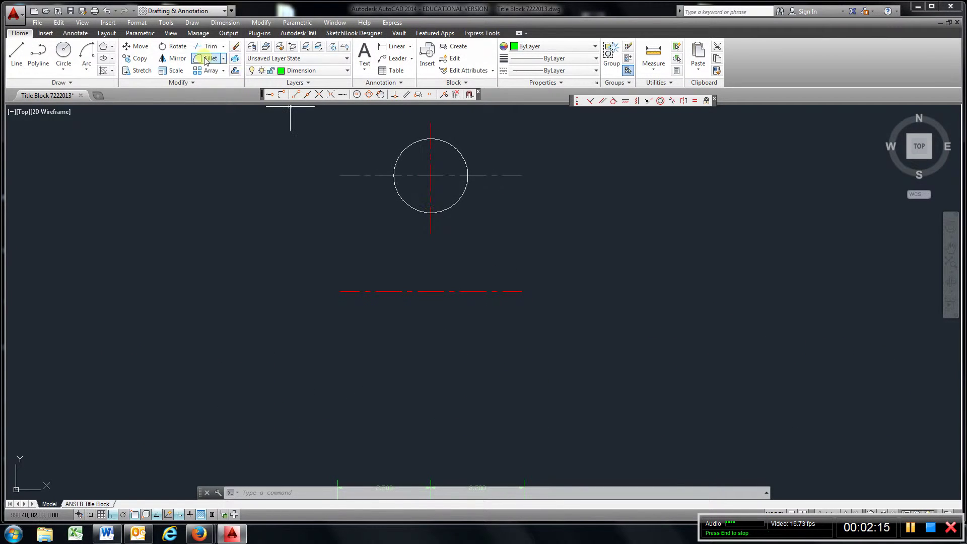
pyautogui.click(222, 47)
pyautogui.click(209, 71)
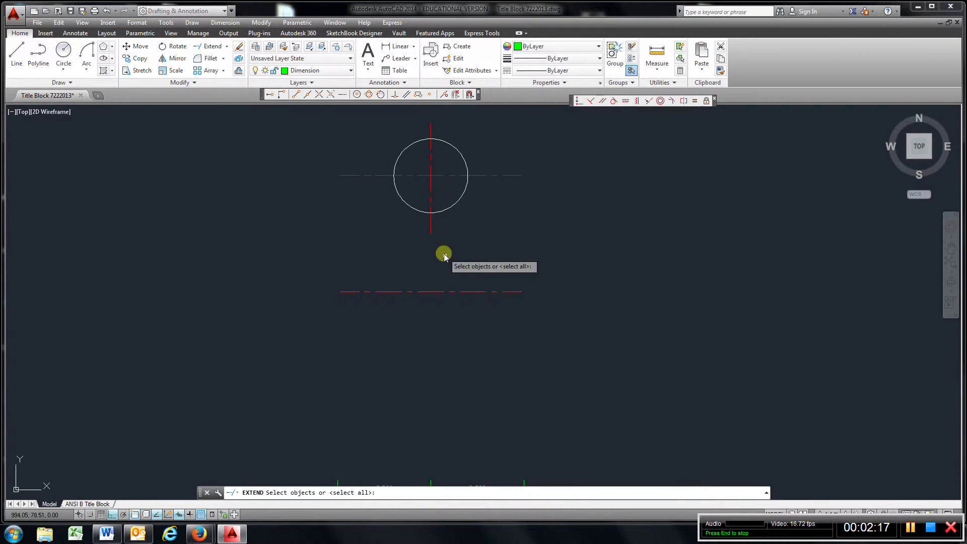
pyautogui.click(482, 291)
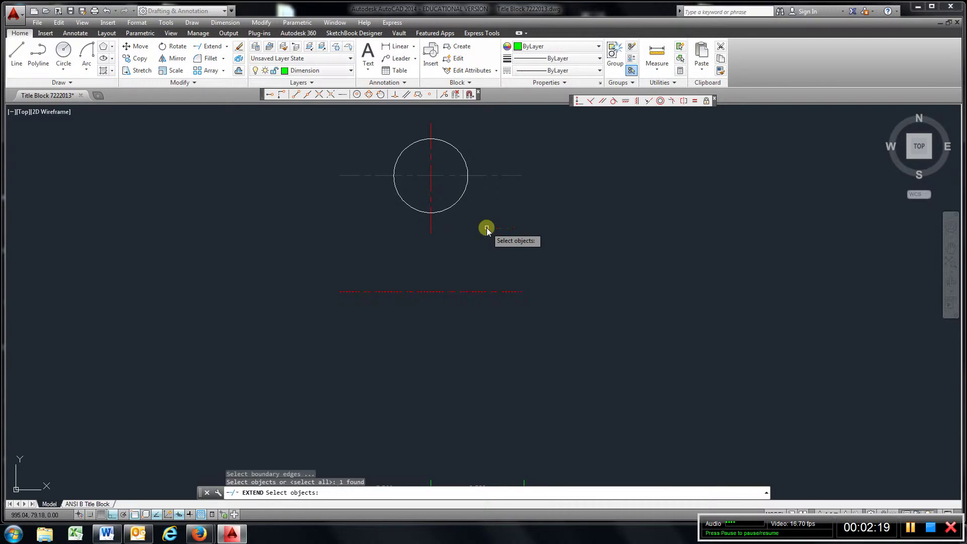
pyautogui.press('Return')
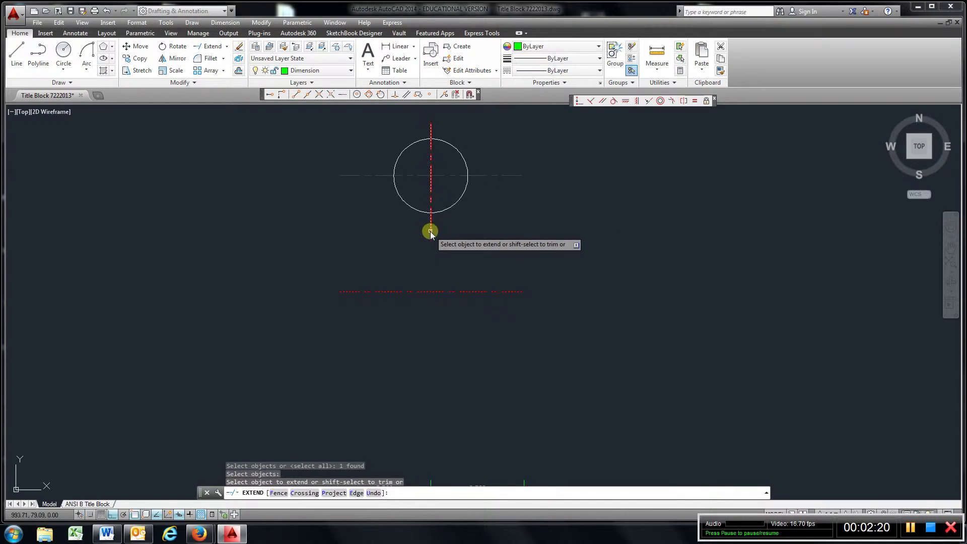
pyautogui.click(431, 231)
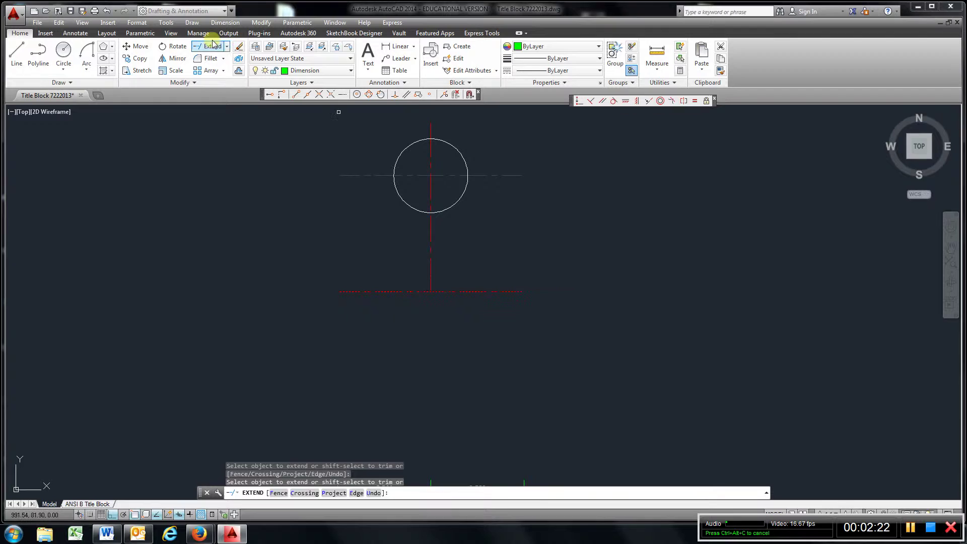
# - Offset the extended vertical centerline 1.375 to both its left and right sides
pyautogui.click(239, 71)
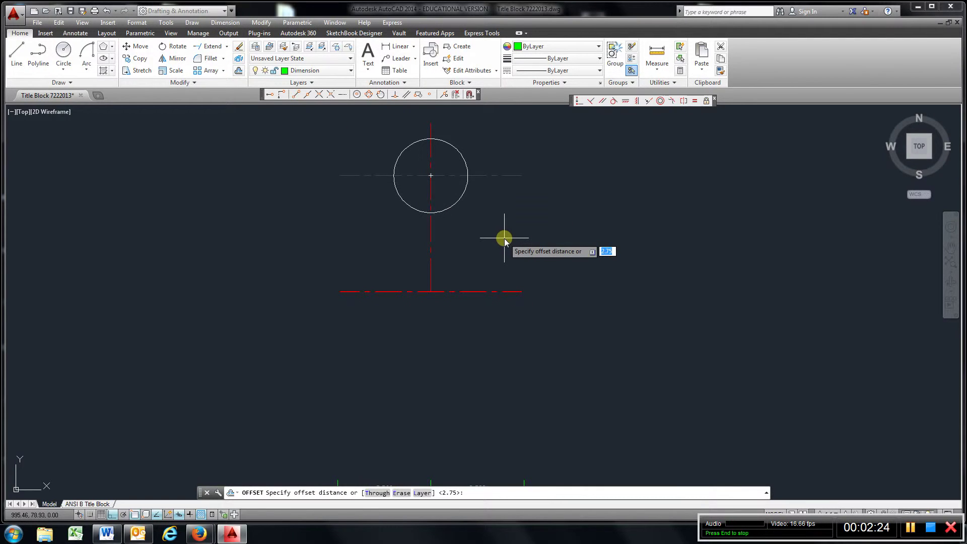
pyautogui.press('Return')
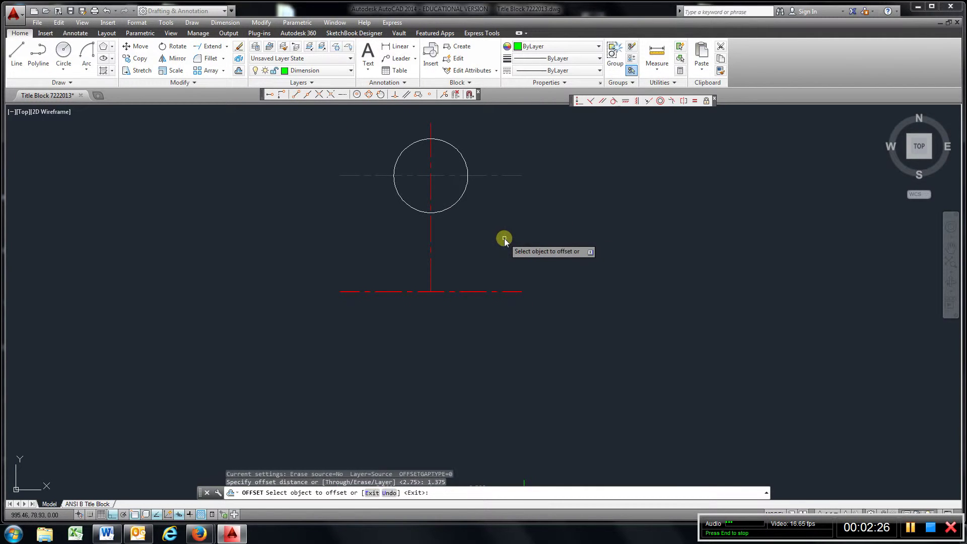
pyautogui.click(431, 259)
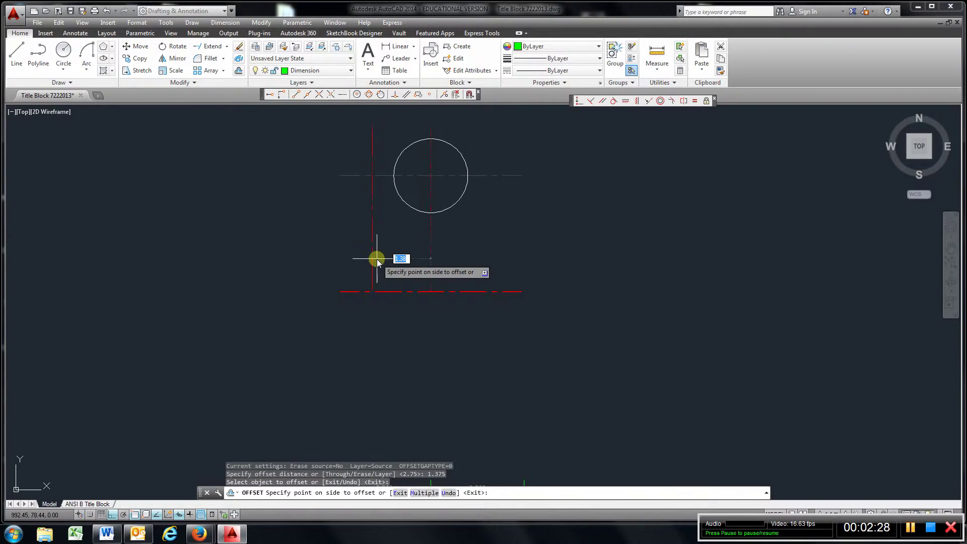
pyautogui.click(376, 259)
pyautogui.click(431, 255)
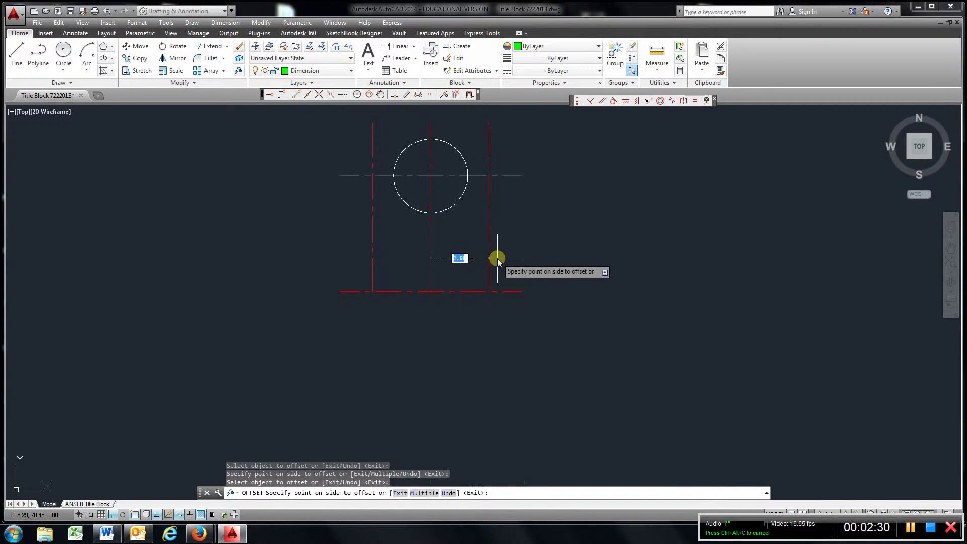
pyautogui.click(497, 257)
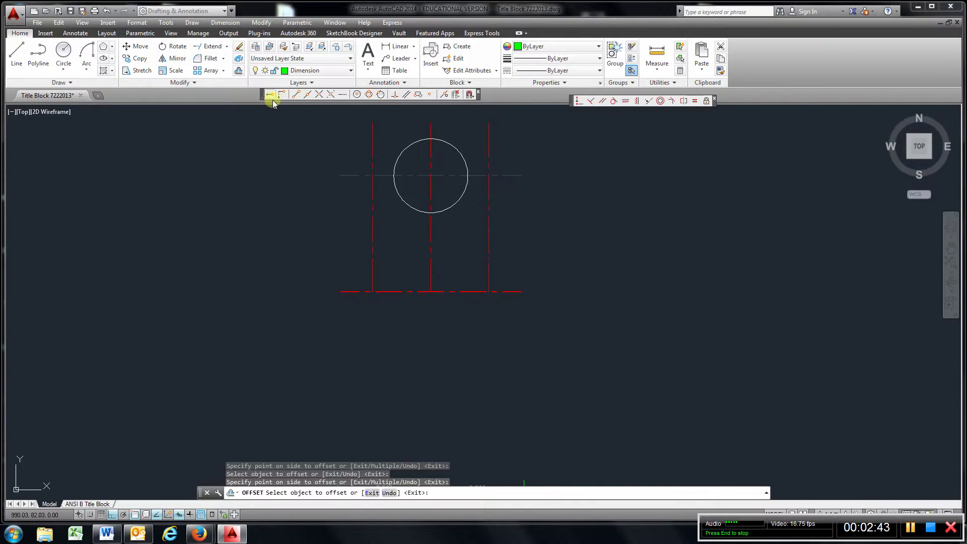
# - Offset the bottom horizontal centerline .625 upward
pyautogui.click(241, 70)
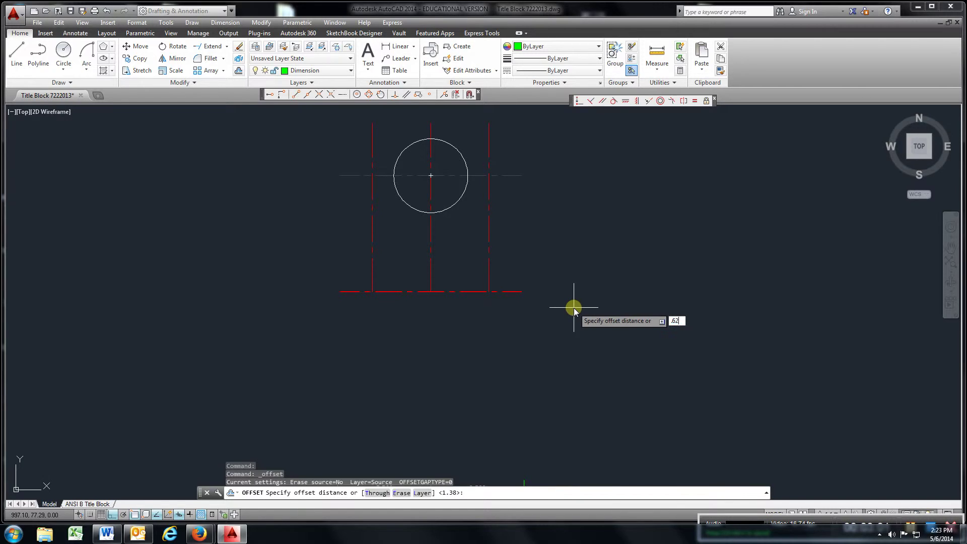
pyautogui.click(514, 292)
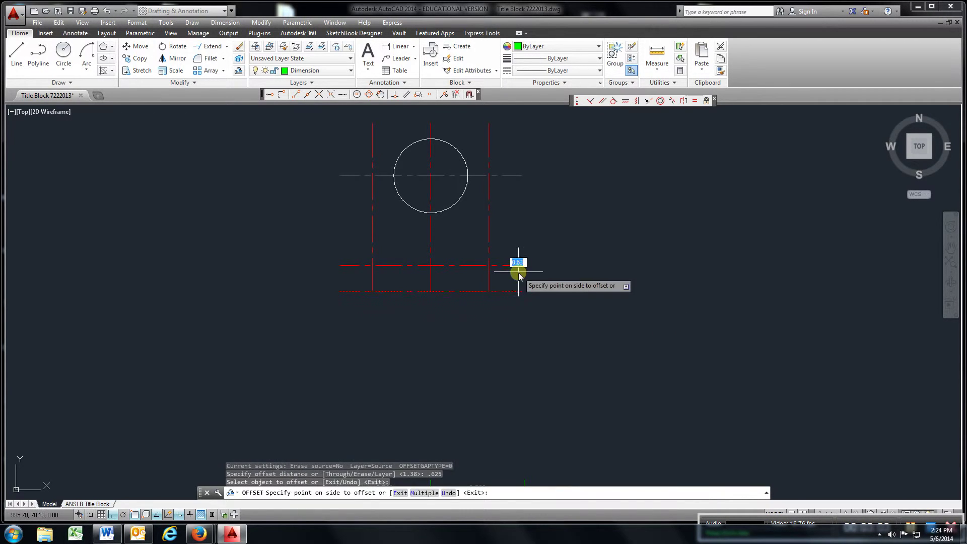
pyautogui.click(518, 269)
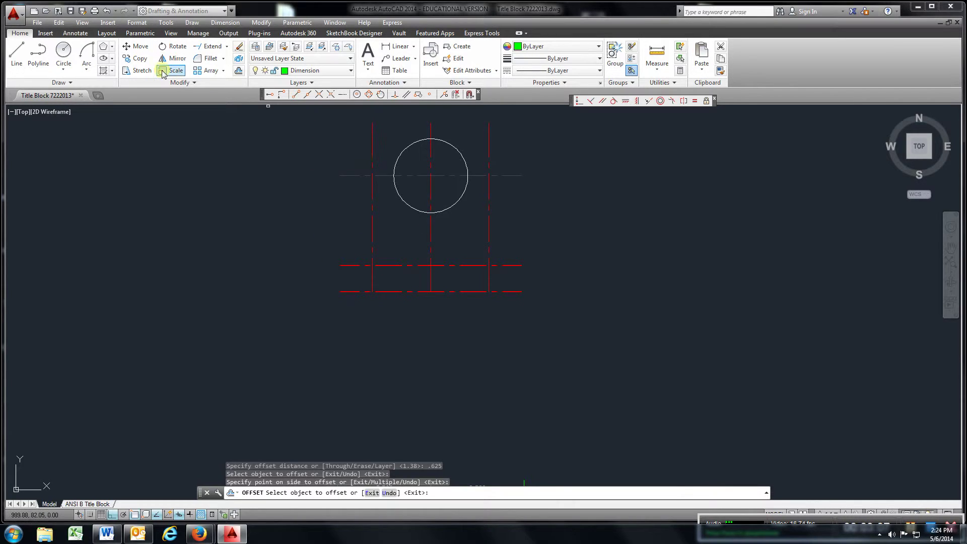
# - On the Object layer, draw a circle of radius .625 centred on the lower-left centerline crossing, touching the bottom centerline
pyautogui.click(351, 71)
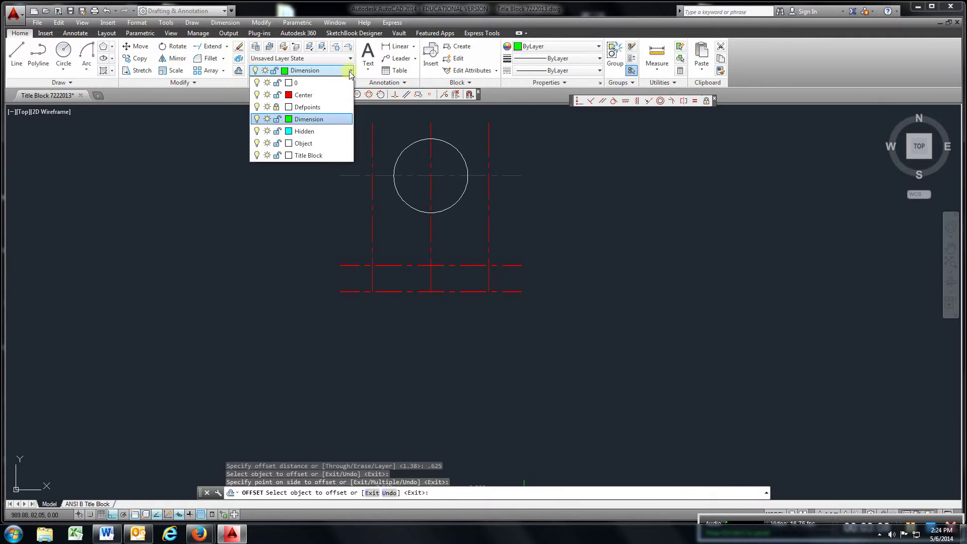
pyautogui.click(304, 144)
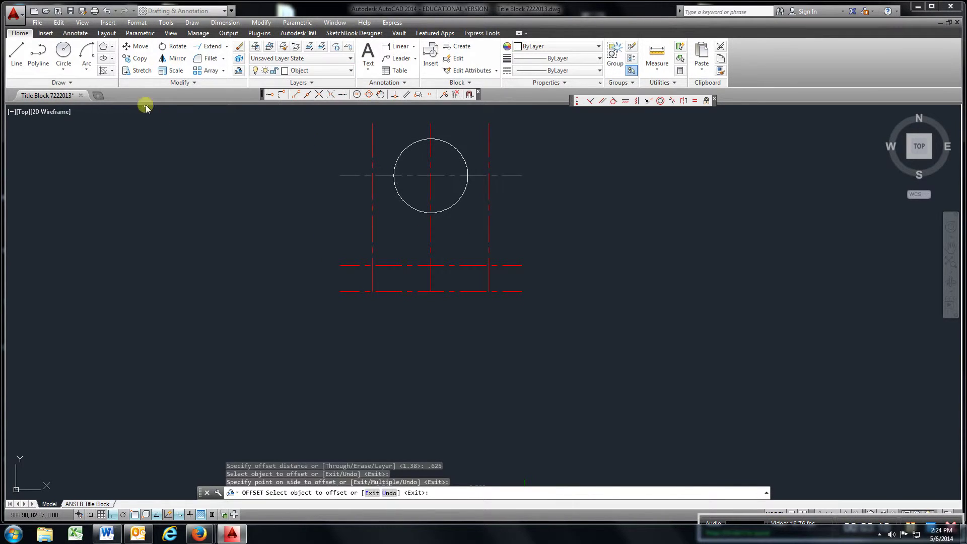
pyautogui.click(64, 70)
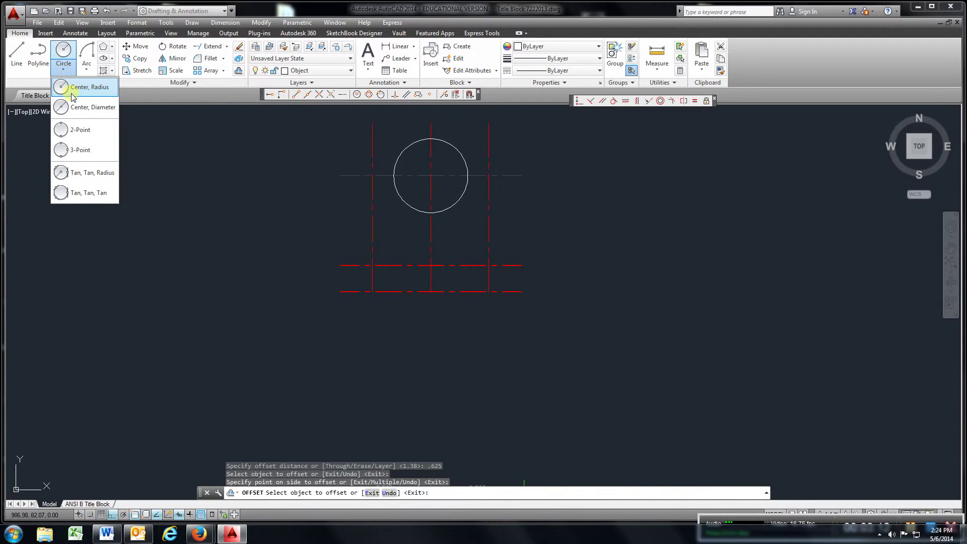
pyautogui.click(74, 91)
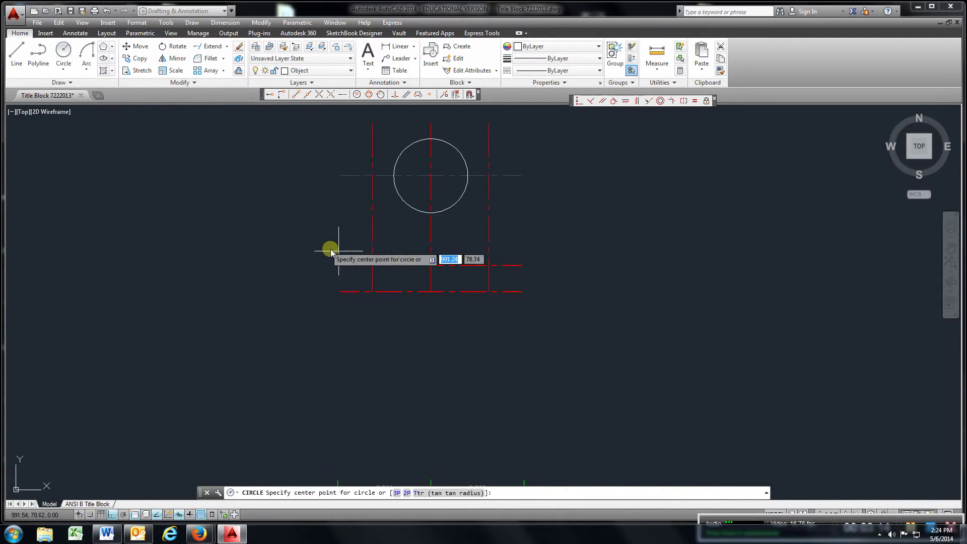
pyautogui.click(372, 265)
pyautogui.write('.625')
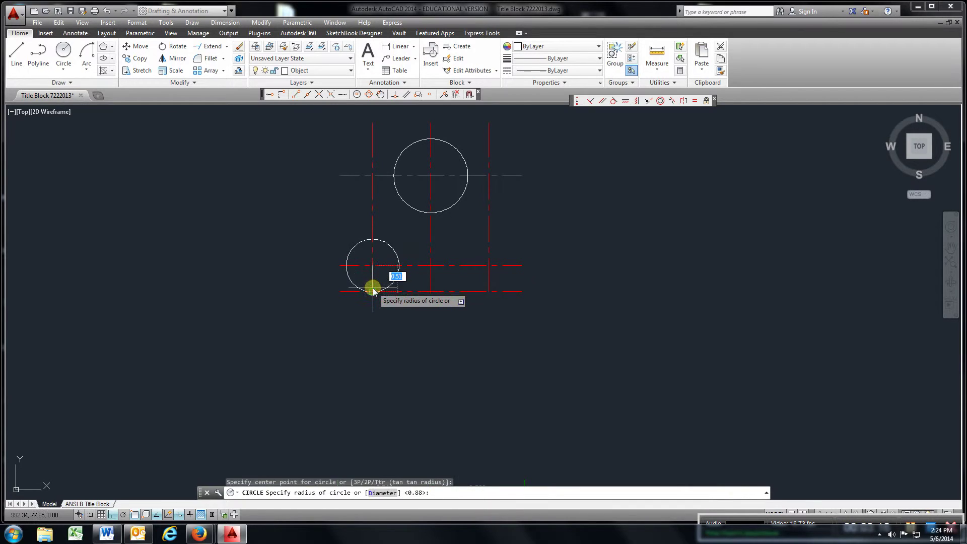
pyautogui.press('Return')
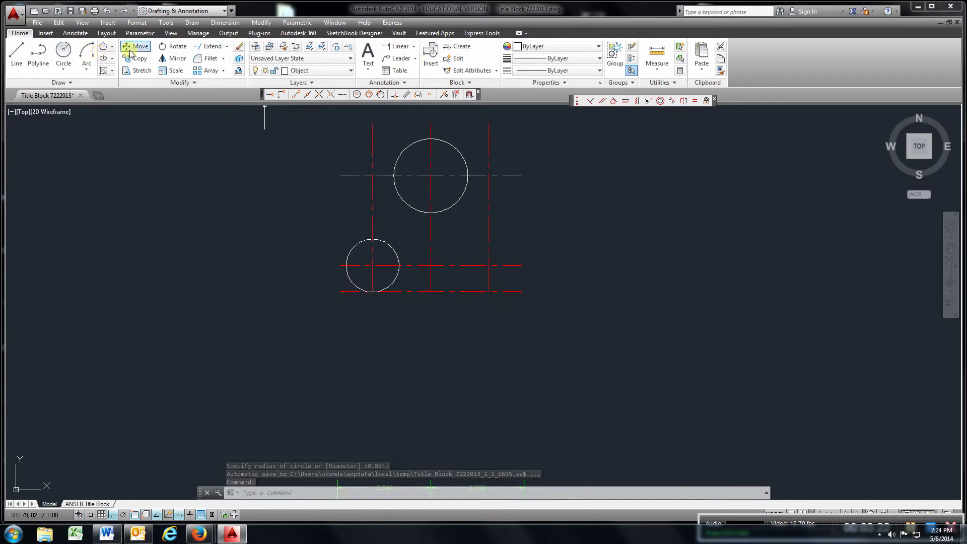
# - Draw a matching circle centred on the lower-right centerline crossing, with its radius reaching down to the bottom centerline
pyautogui.click(63, 51)
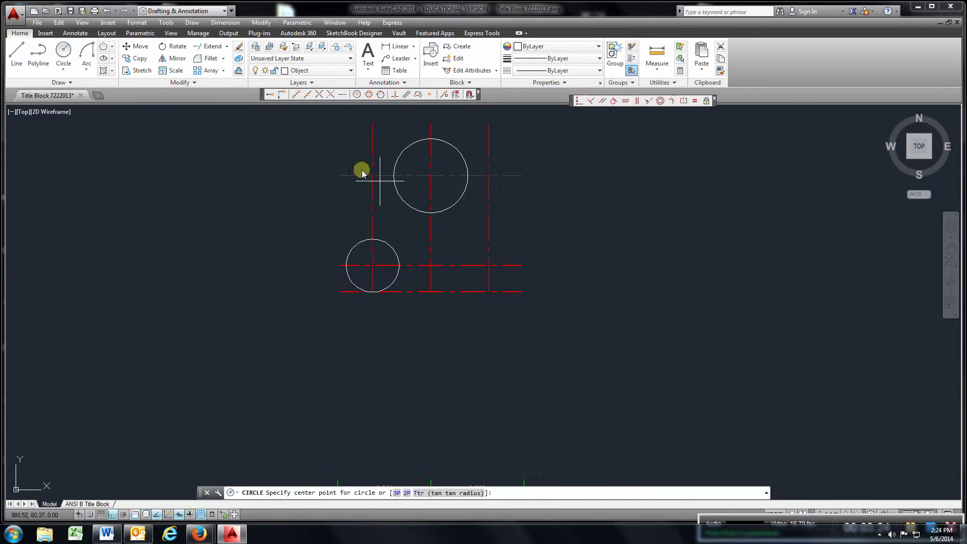
pyautogui.click(489, 266)
pyautogui.click(488, 291)
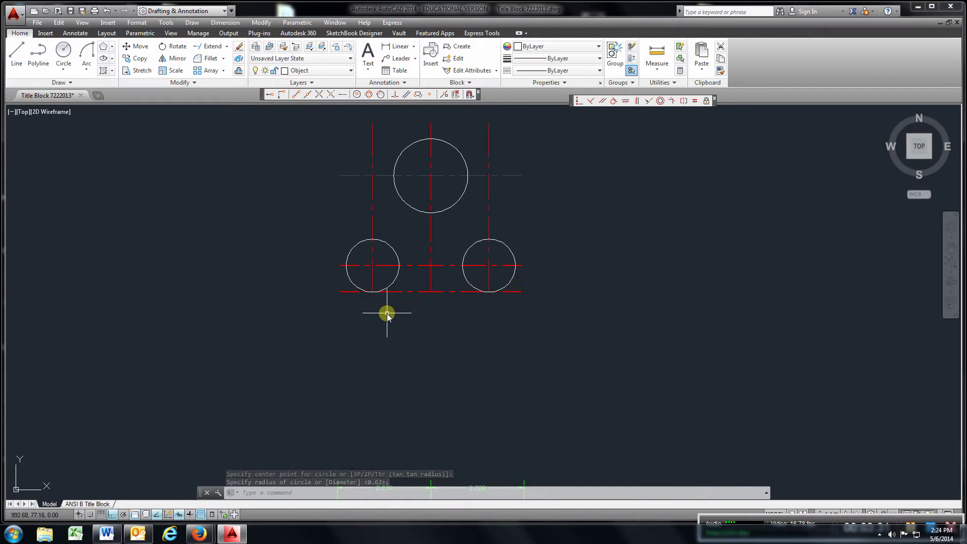
# - Draw a circle of radius .875 in the empty space above and to the right of the middle circle
pyautogui.scroll(-3, 386, 313)
pyautogui.scroll(3, 401, 309)
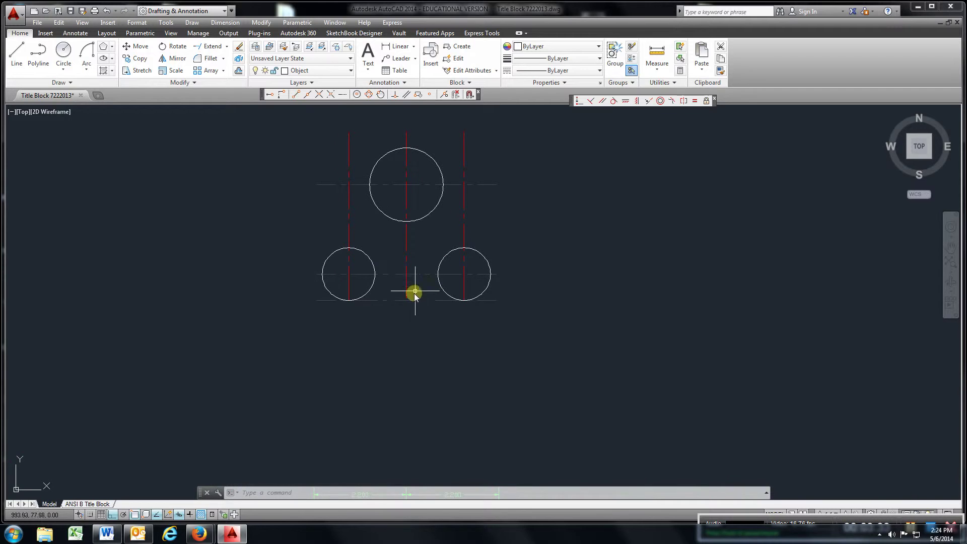
pyautogui.moveTo(415, 292)
pyautogui.mouseDown(button='middle')
pyautogui.moveTo(413, 277)
pyautogui.moveTo(410, 371)
pyautogui.mouseUp(button='middle')
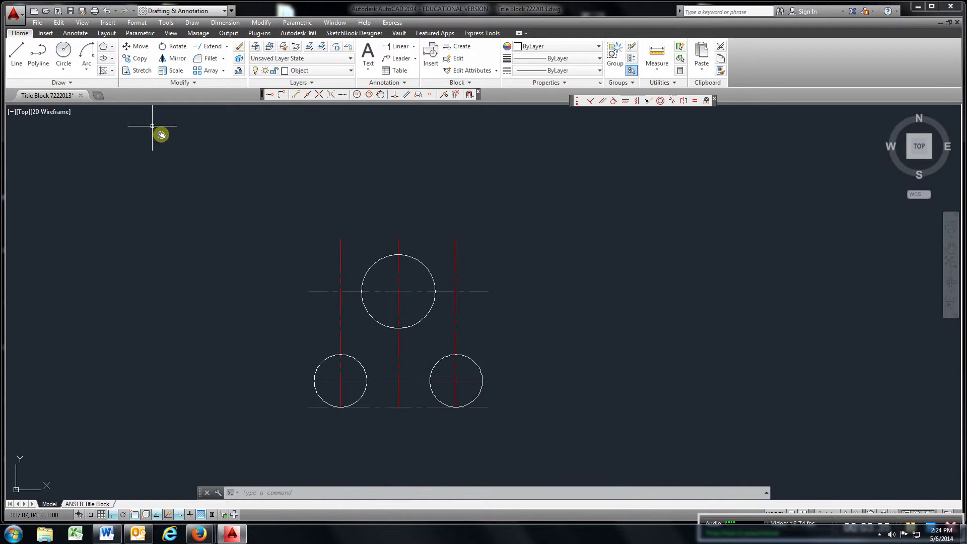
pyautogui.click(63, 51)
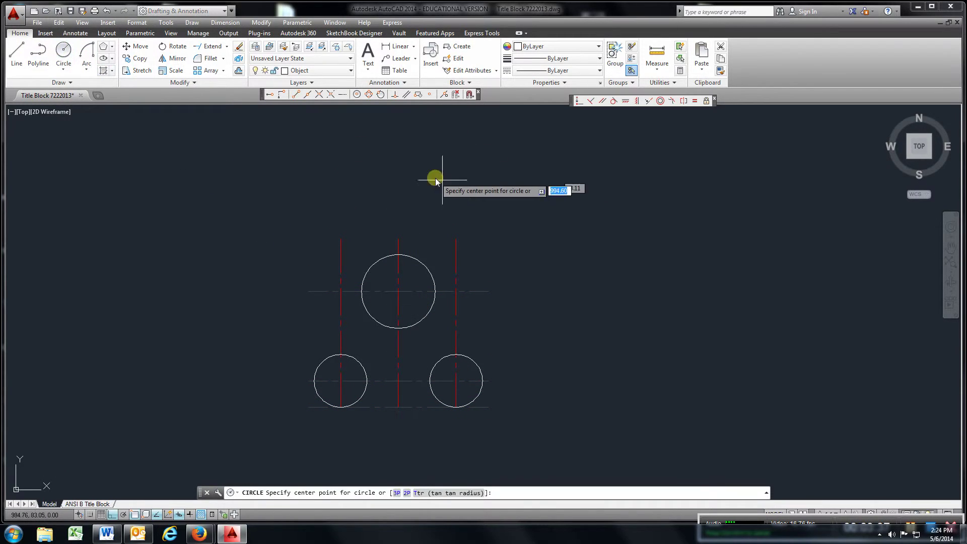
pyautogui.press('Escape')
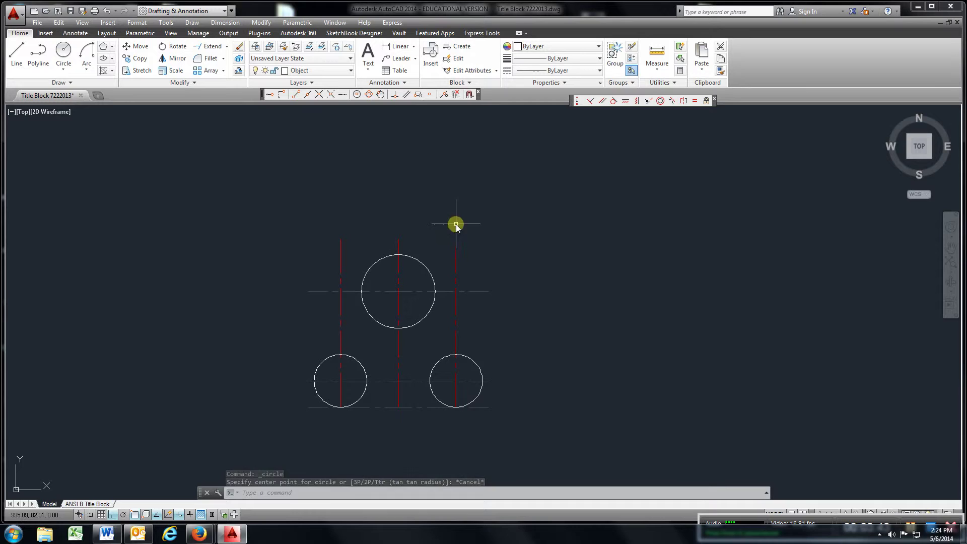
pyautogui.click(61, 50)
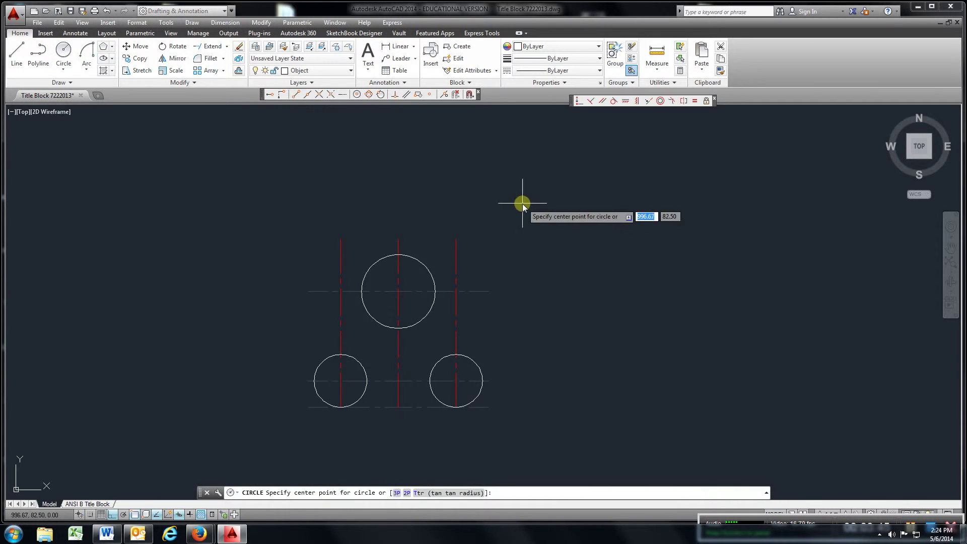
pyautogui.click(479, 186)
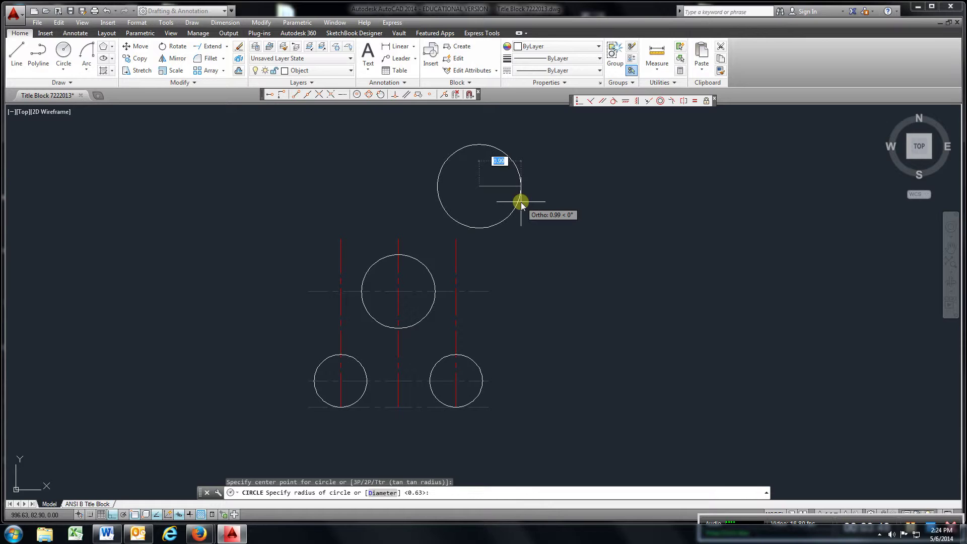
pyautogui.write('.875')
pyautogui.press('Return')
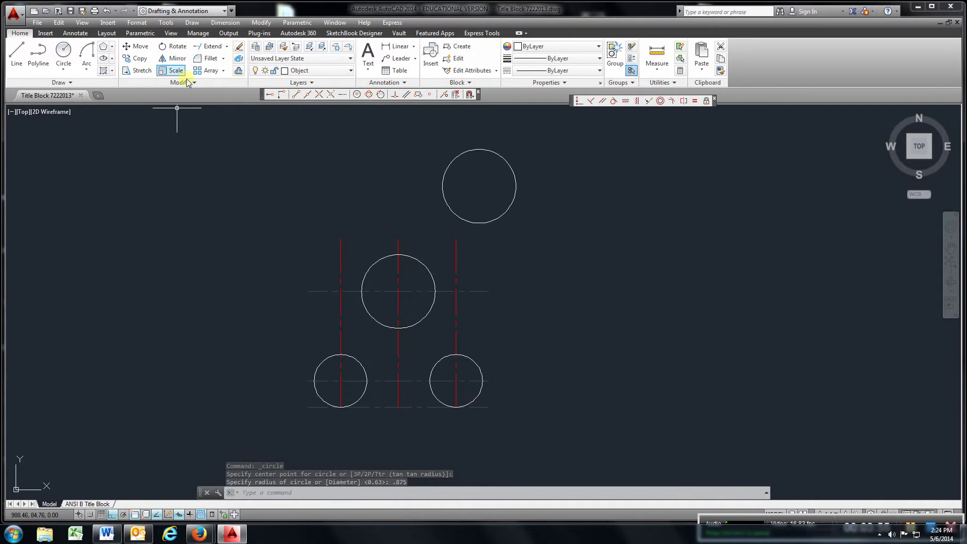
# - Offset the middle vertical centerline 2.2 to the right
pyautogui.click(241, 72)
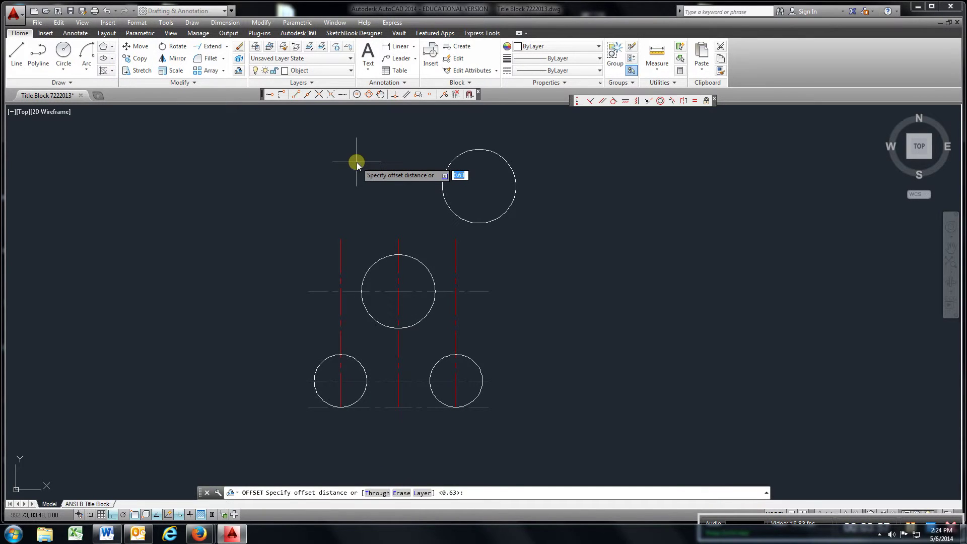
pyautogui.write('2.2')
pyautogui.press('Return')
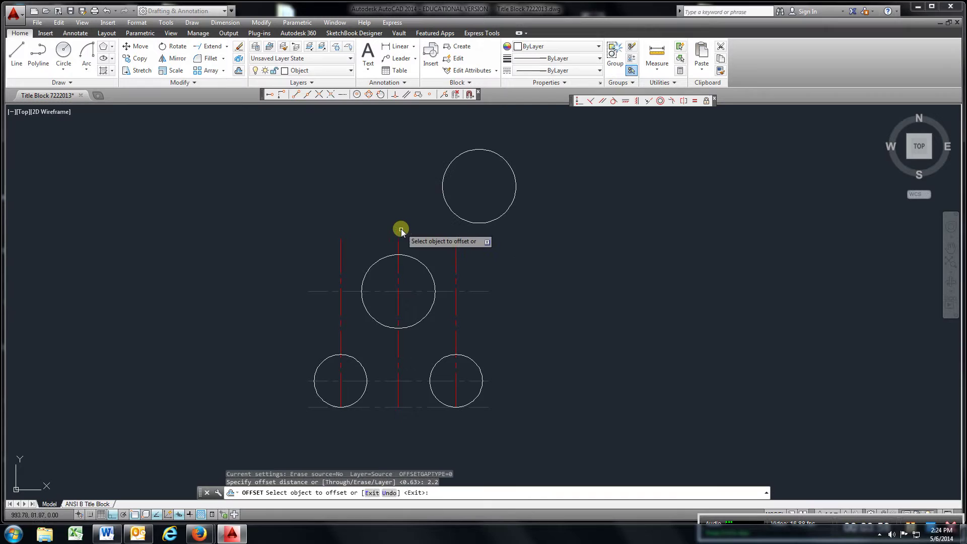
pyautogui.click(398, 247)
pyautogui.click(496, 243)
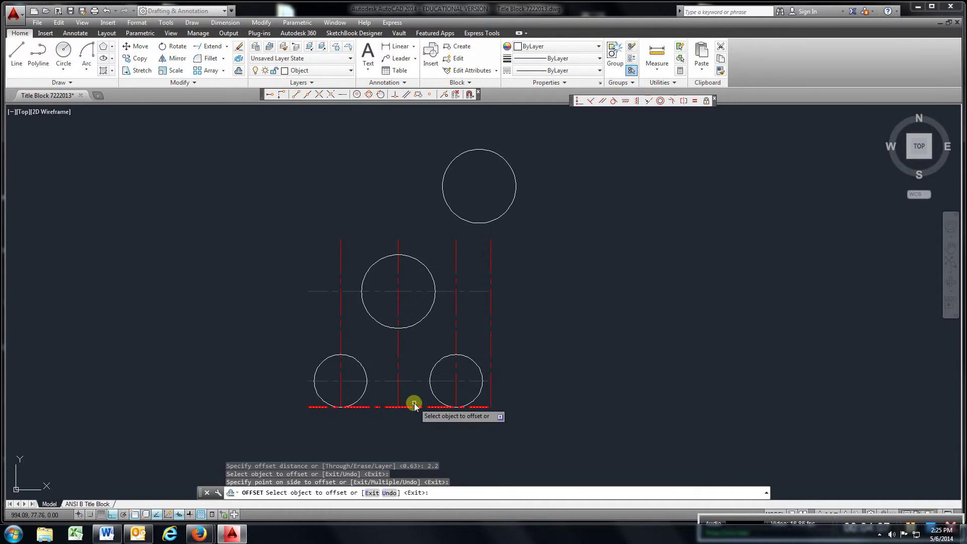
# - Offset the bottom horizontal centerline 4.7 upward
pyautogui.click(239, 70)
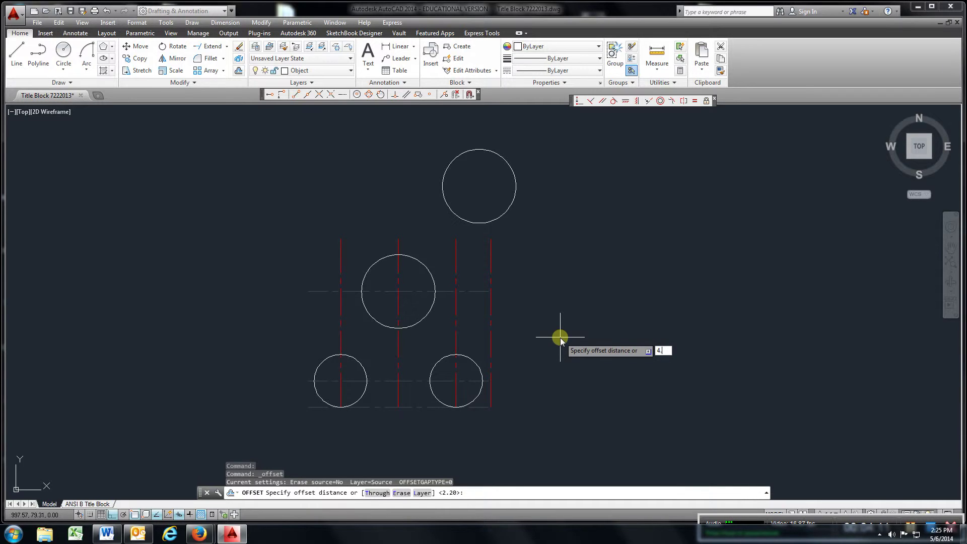
pyautogui.write('4.7')
pyautogui.press('Return')
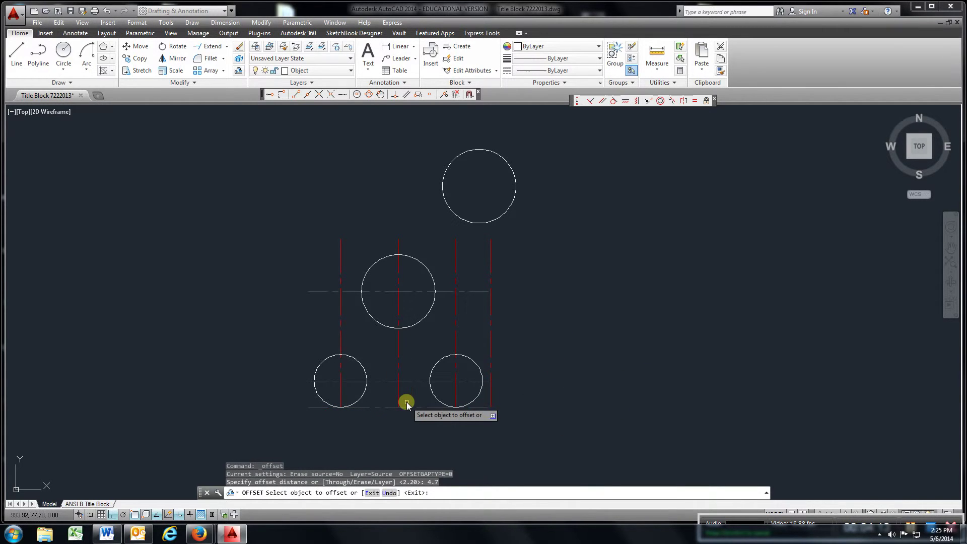
pyautogui.click(415, 407)
pyautogui.click(422, 240)
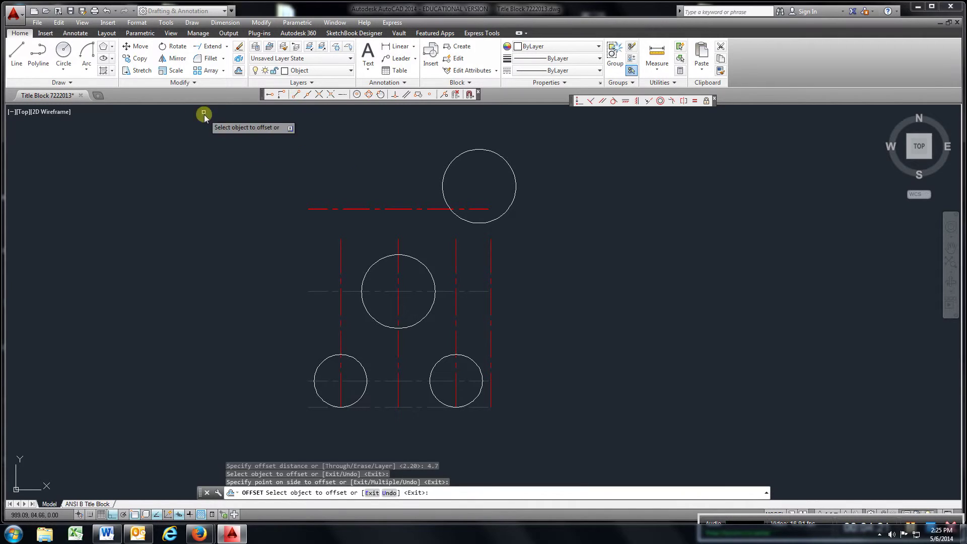
# - Try to extend the rightmost vertical centerline up to the new upper horizontal centerline
pyautogui.click(212, 46)
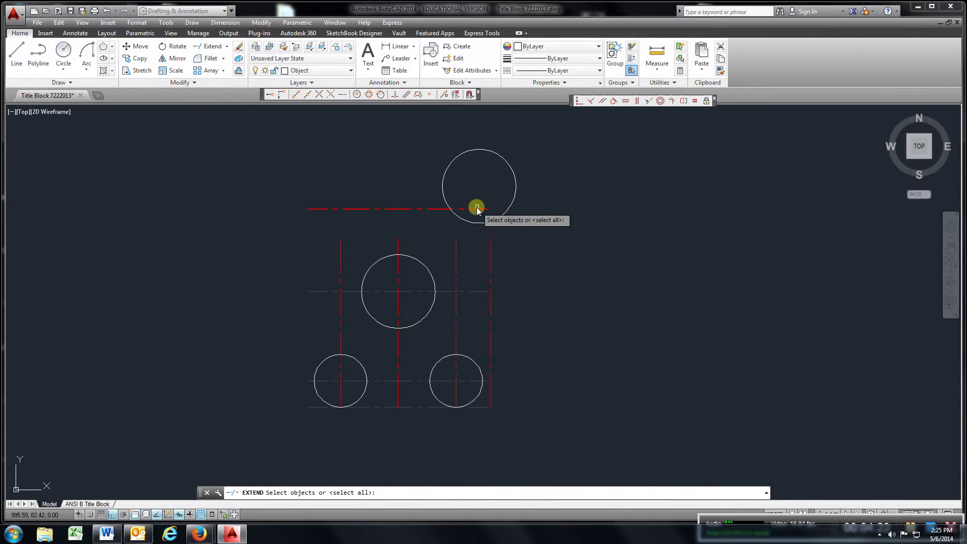
pyautogui.click(479, 209)
pyautogui.press('Return')
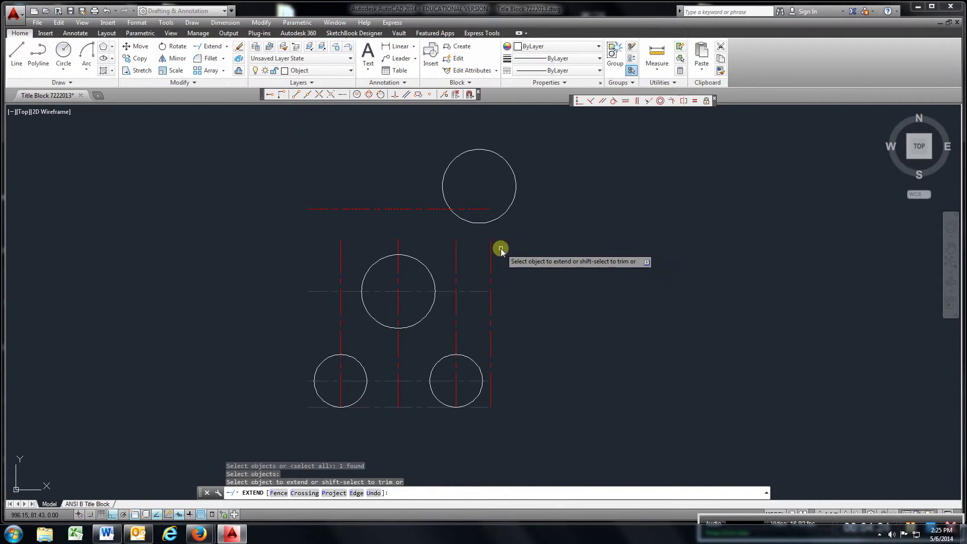
pyautogui.click(492, 260)
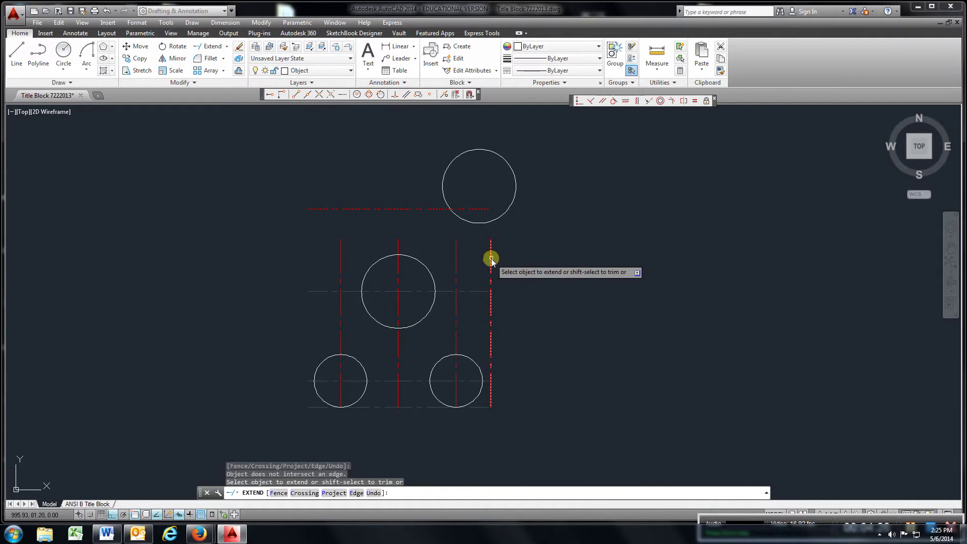
pyautogui.click(206, 47)
pyautogui.click(470, 209)
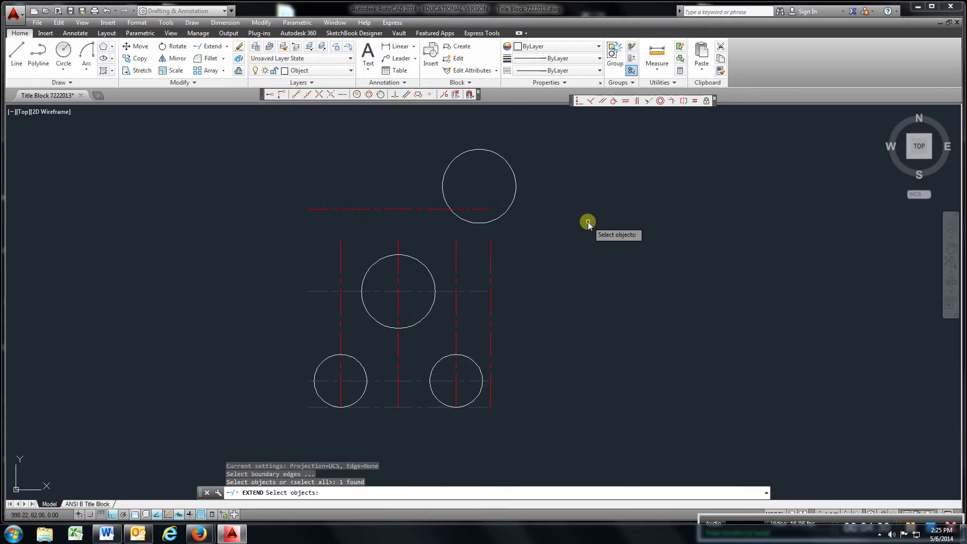
pyautogui.press('Return')
pyautogui.click(491, 250)
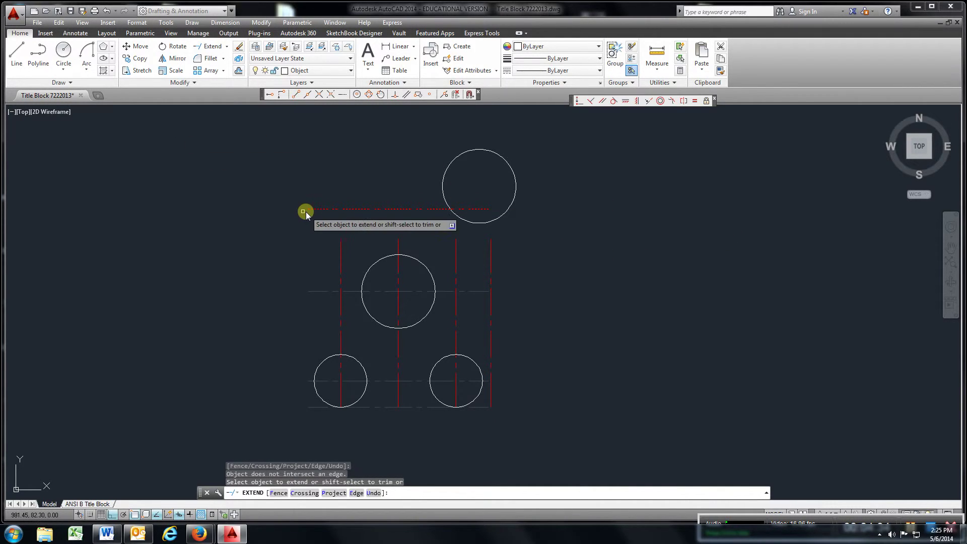
pyautogui.press('Escape')
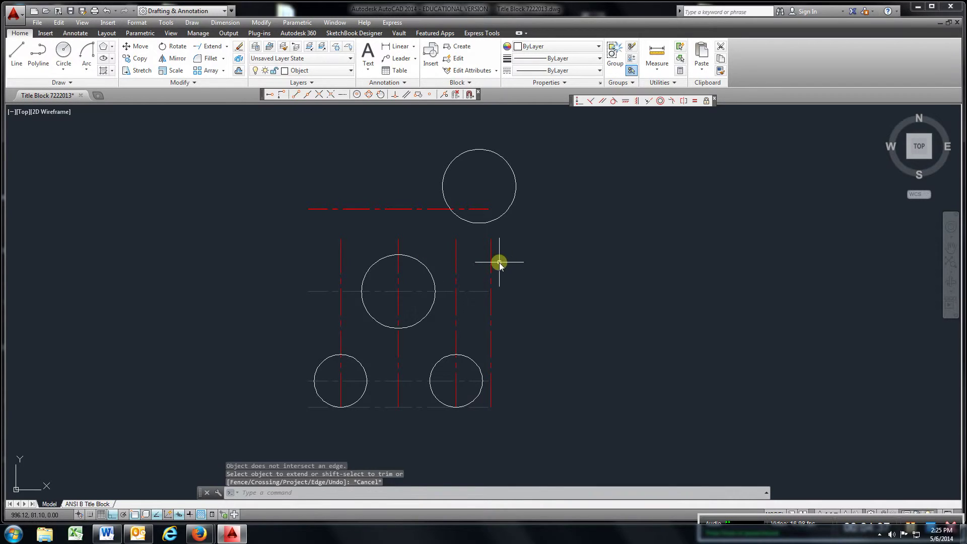
# - Stretch the rightmost vertical centerline about 1.63 upward and lengthen the upper horizontal centerline to the right so that they cross
pyautogui.click(491, 242)
pyautogui.click(491, 240)
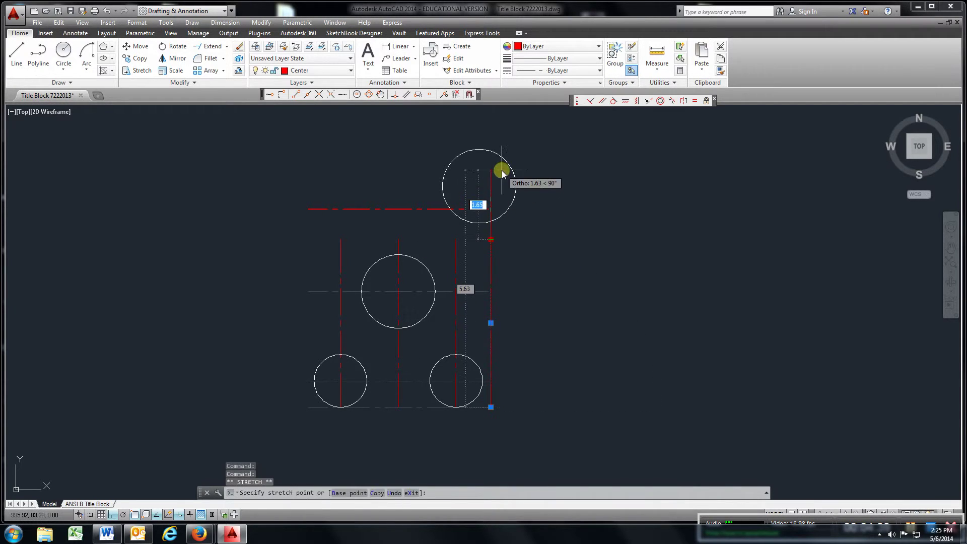
pyautogui.click(480, 209)
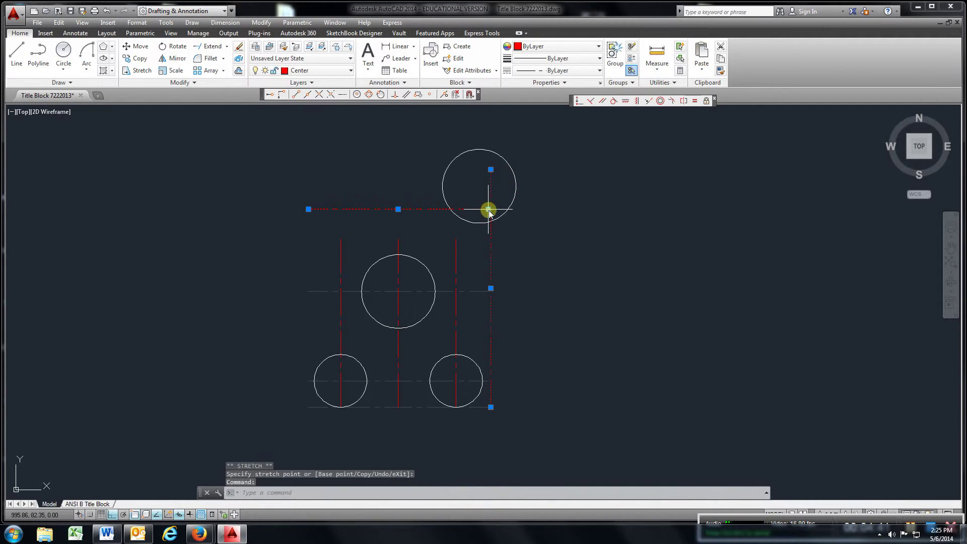
pyautogui.click(491, 209)
pyautogui.press('Escape')
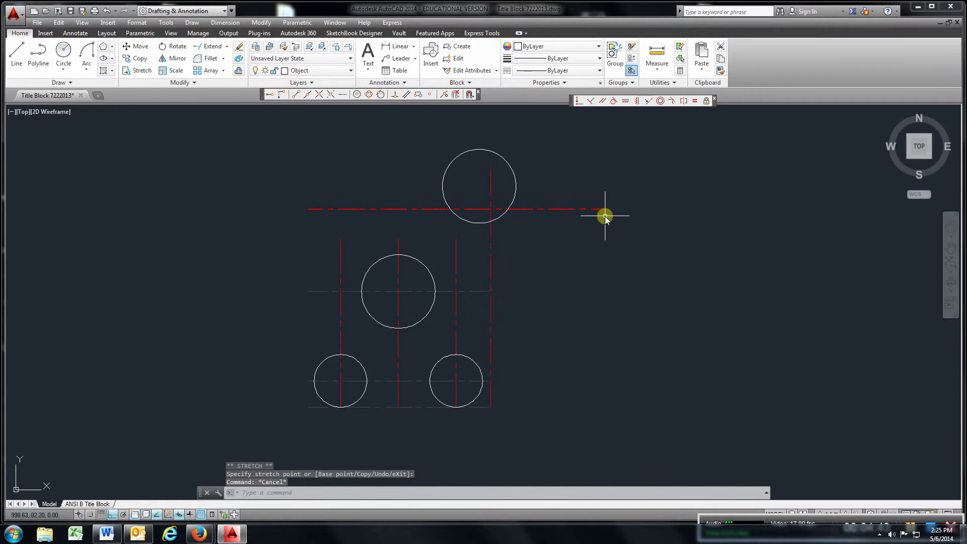
# - Move the loose .875-radius circle by its center onto the crossing of the upper horizontal and rightmost vertical centerlines
pyautogui.click(129, 48)
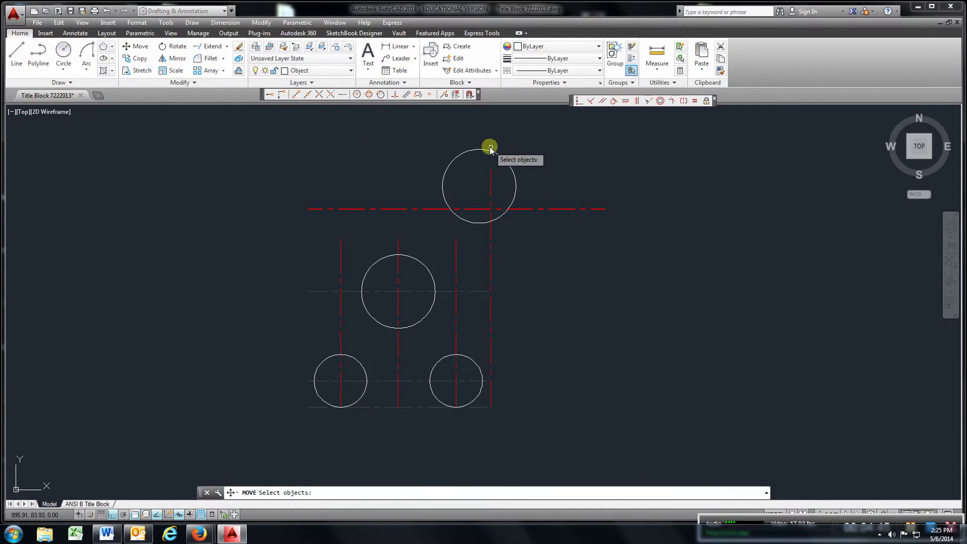
pyautogui.click(494, 154)
pyautogui.press('Return')
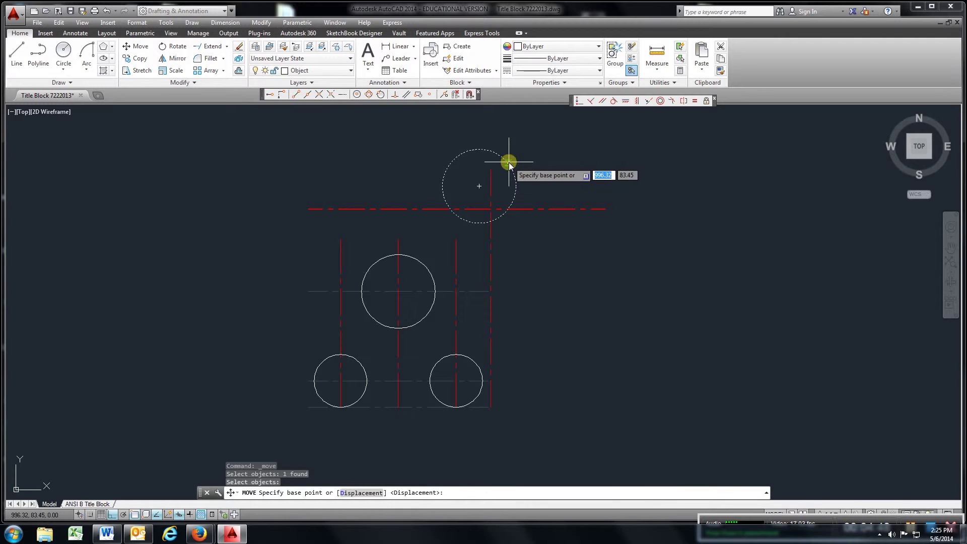
pyautogui.click(479, 186)
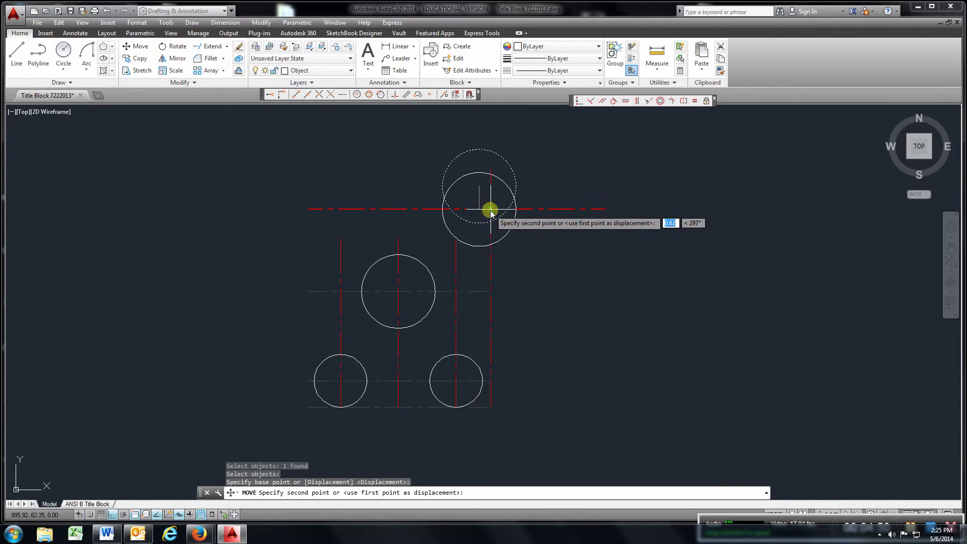
pyautogui.click(491, 209)
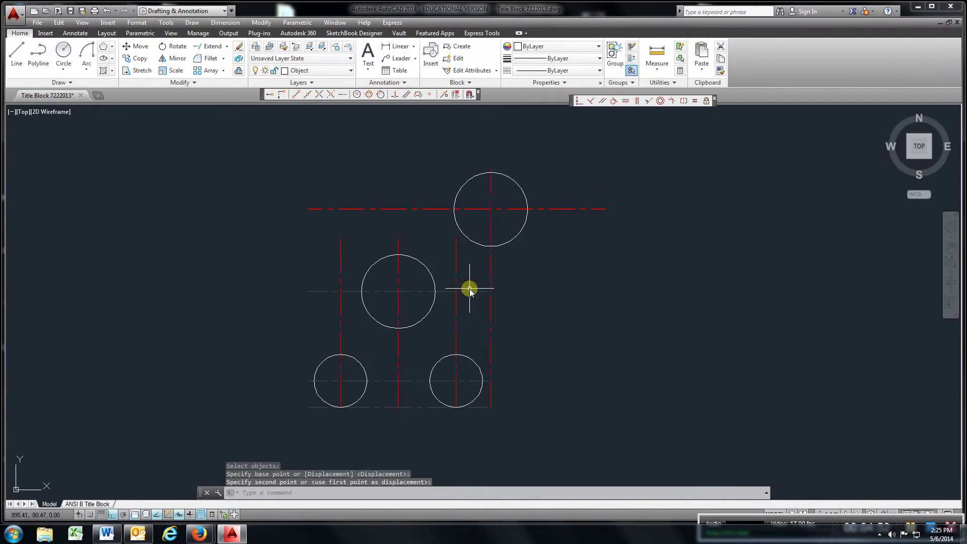
# - Examine the radii and the center-to-center dimensions in the finished five-circle reference drawing
pyautogui.scroll(-4, 470, 290)
pyautogui.moveTo(471, 285); pyautogui.dragTo(429, 180, button='middle')
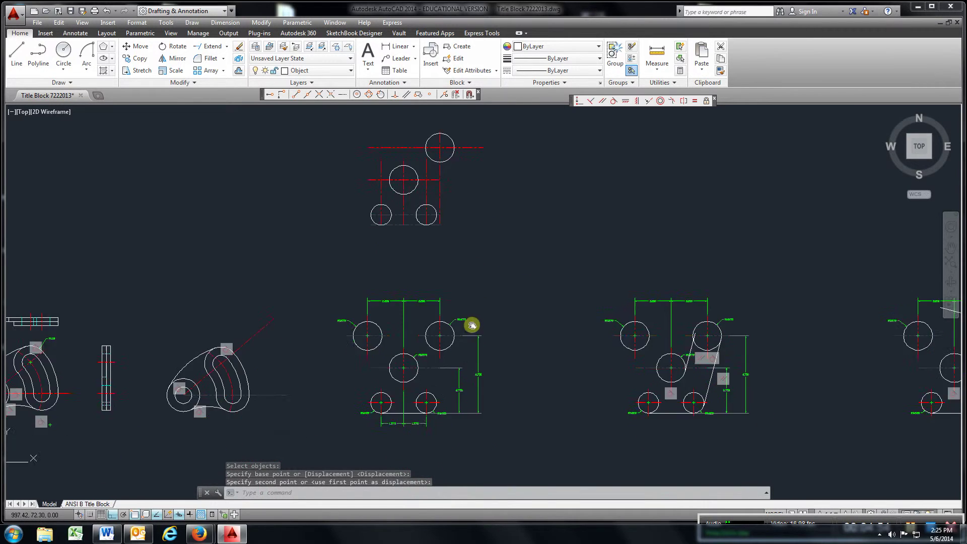
pyautogui.moveTo(472, 325); pyautogui.dragTo(447, 281, button='middle')
pyautogui.scroll(6, 402, 313)
pyautogui.scroll(-2, 401, 313)
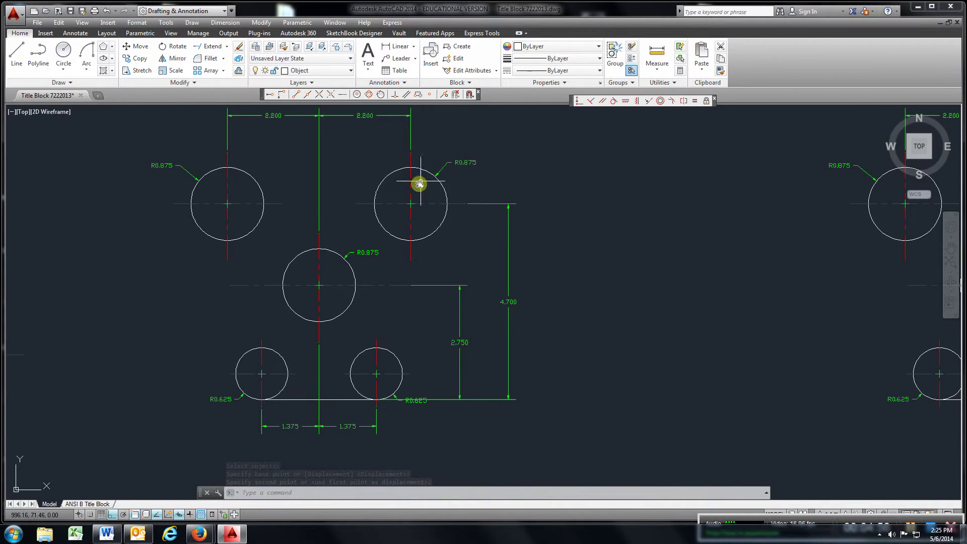
pyautogui.moveTo(194, 191); pyautogui.dragTo(292, 220, button='middle')
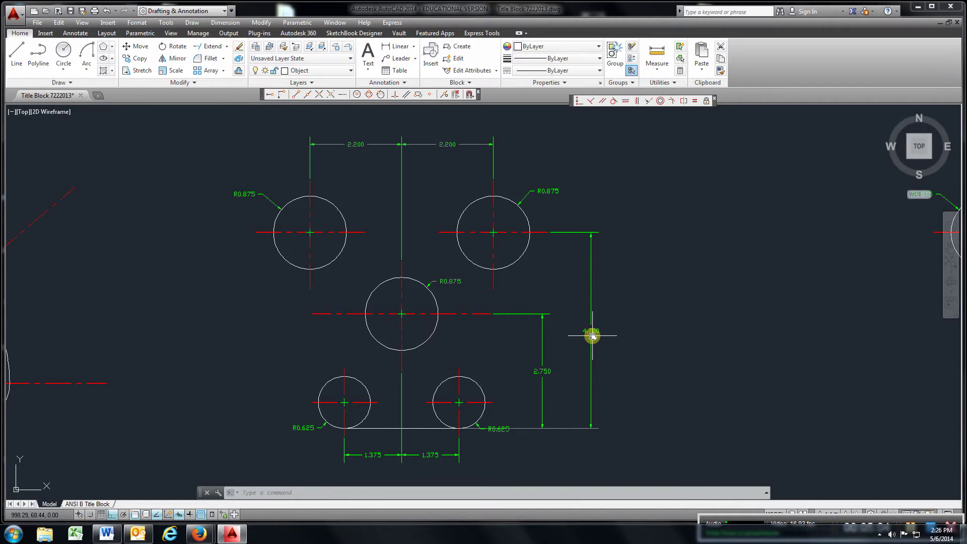
pyautogui.click(307, 72)
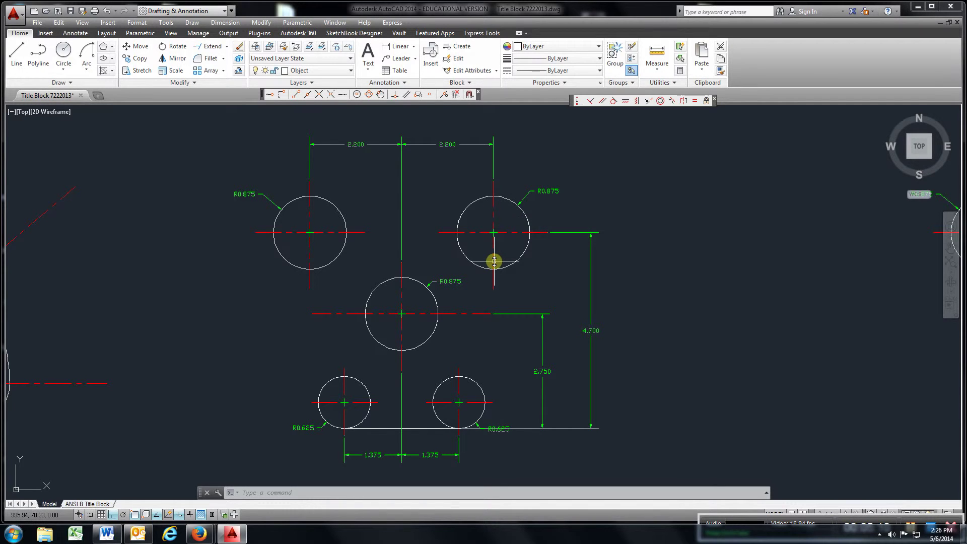
# - In the neighbouring copy with tangent lines, erase the line joining the right sides of the lower-right and upper-right circles
pyautogui.scroll(-2, 494, 262)
pyautogui.moveTo(581, 281); pyautogui.dragTo(417, 270, button='middle')
pyautogui.moveTo(537, 349); pyautogui.dragTo(316, 318, button='middle')
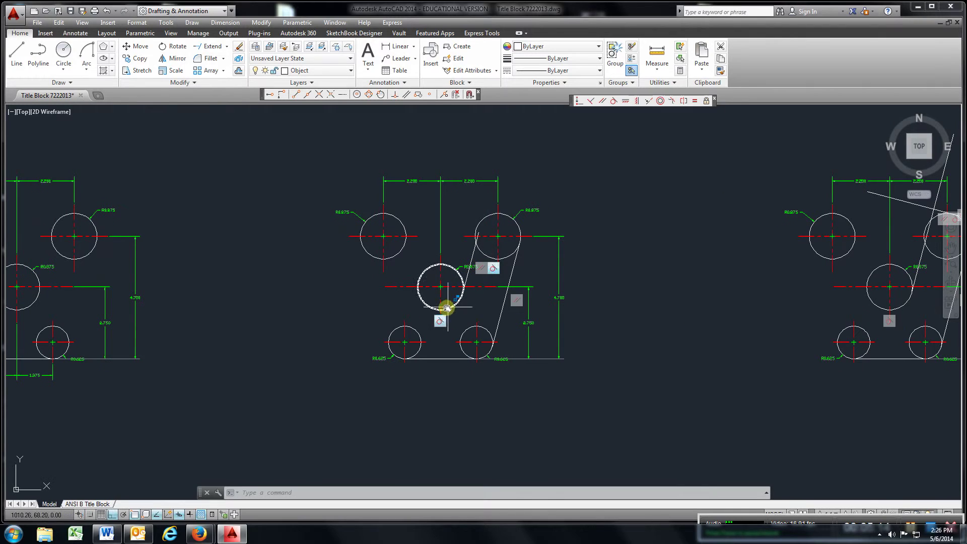
pyautogui.scroll(5, 483, 305)
pyautogui.scroll(-5, 485, 306)
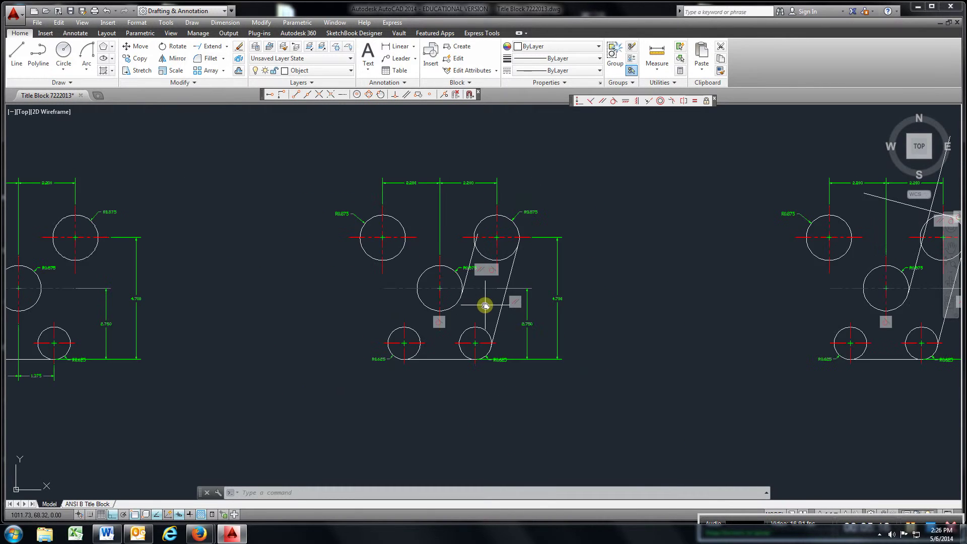
pyautogui.scroll(3, 485, 306)
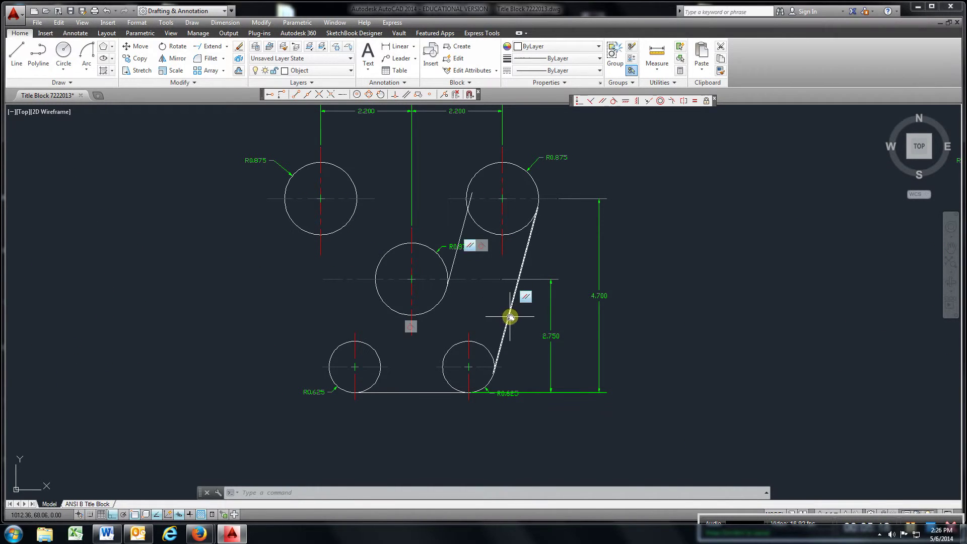
pyautogui.press('Escape')
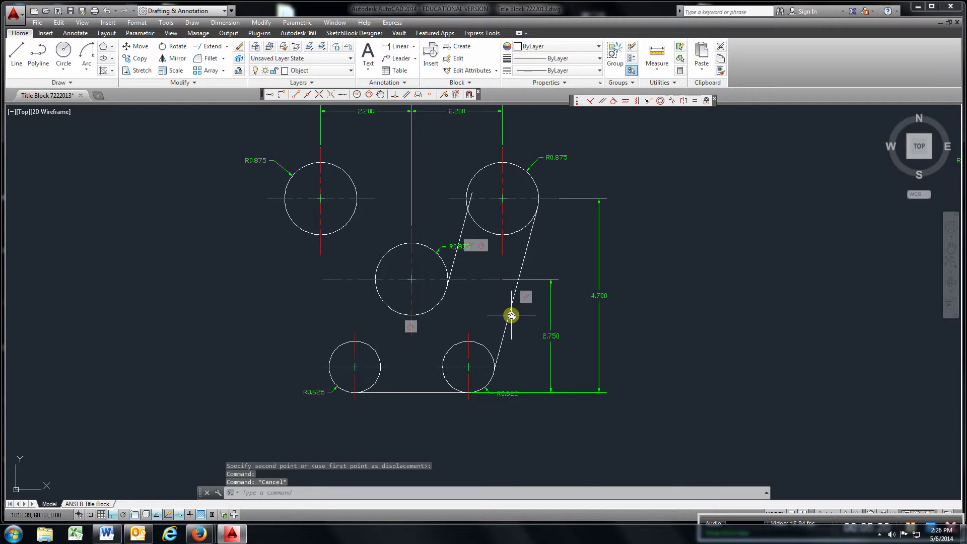
pyautogui.click(510, 315)
pyautogui.press('Escape')
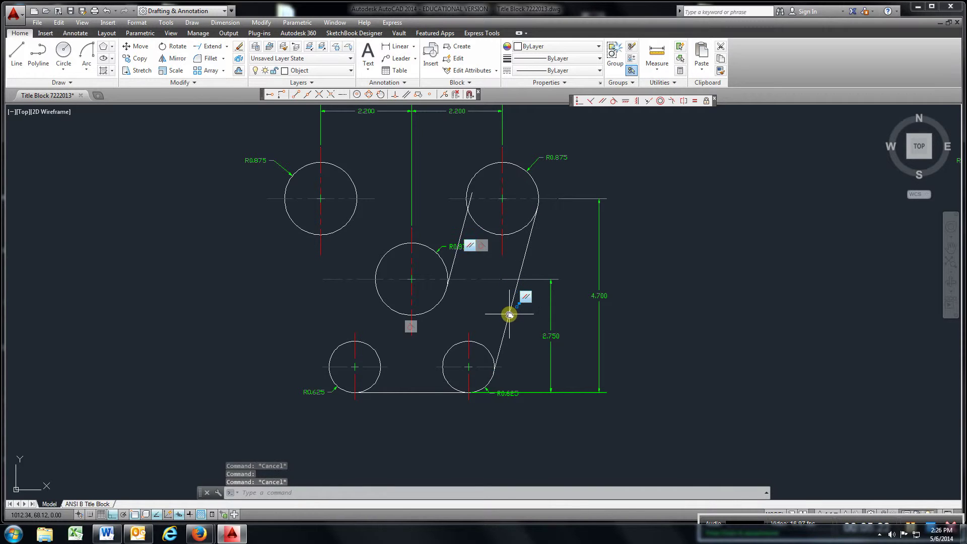
pyautogui.click(509, 315)
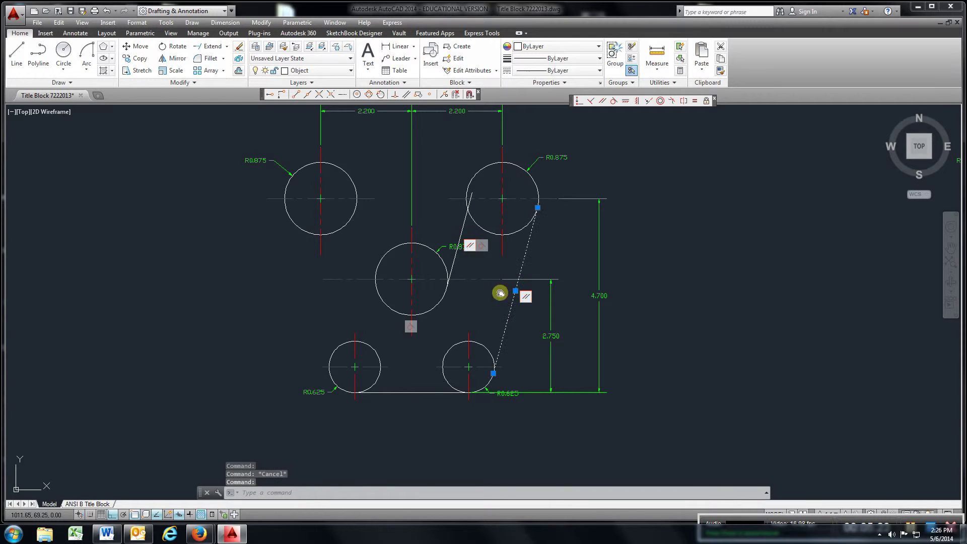
pyautogui.click(239, 47)
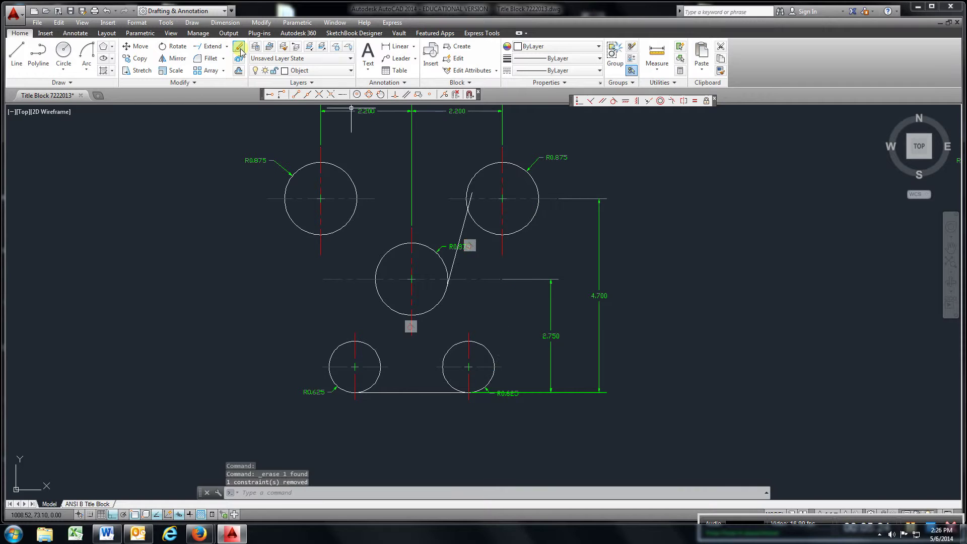
# - Draw a line tangent to the right side of the lower-right circle and the right side of the upper-right circle
pyautogui.click(17, 59)
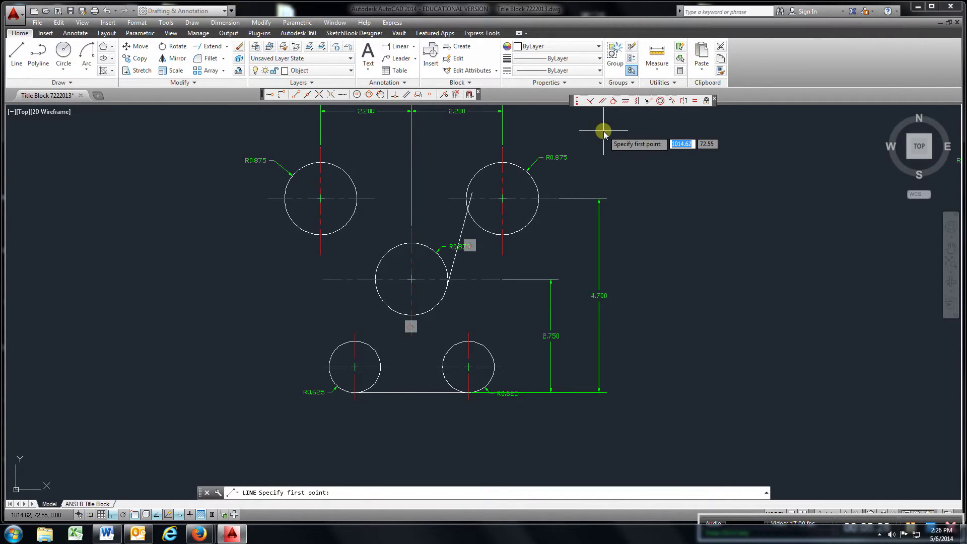
pyautogui.click(382, 95)
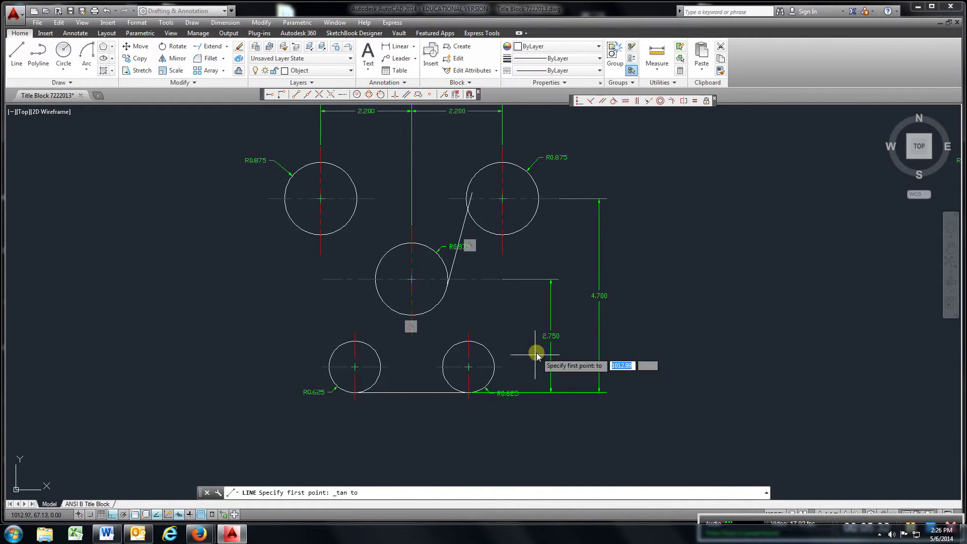
pyautogui.click(491, 378)
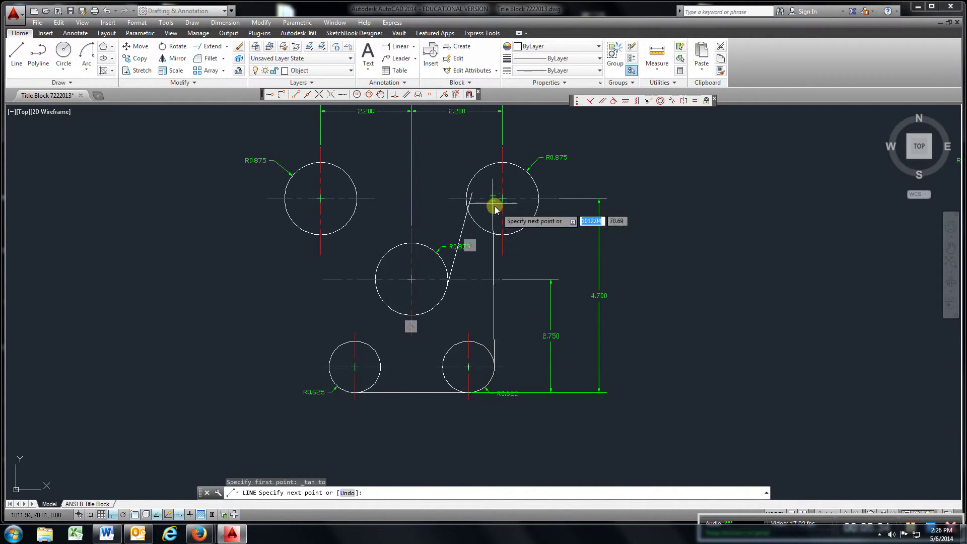
pyautogui.click(381, 95)
pyautogui.click(536, 209)
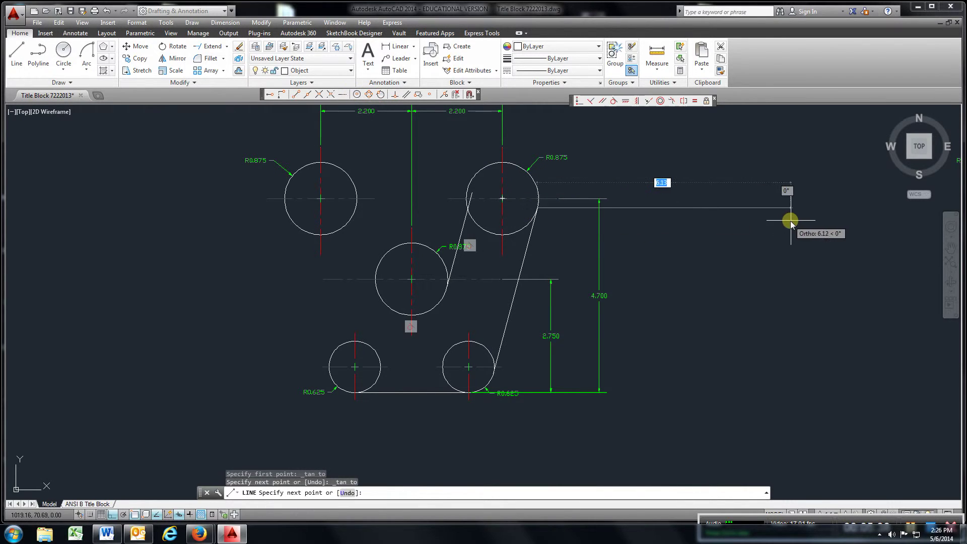
pyautogui.press('Escape')
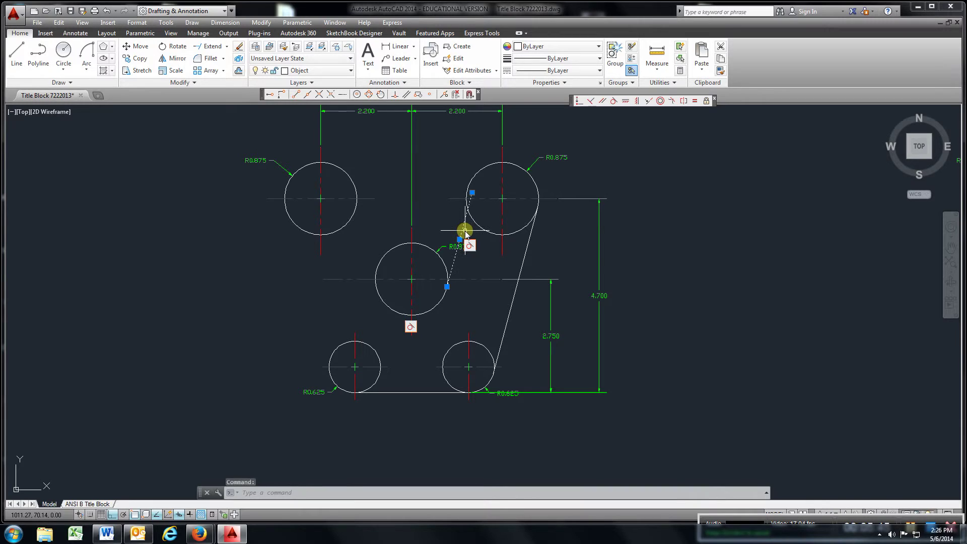
# - Replace the line between the center and upper-right circles with one tangent to the center circle's right side, extending past the upper-right circle
pyautogui.press('Delete')
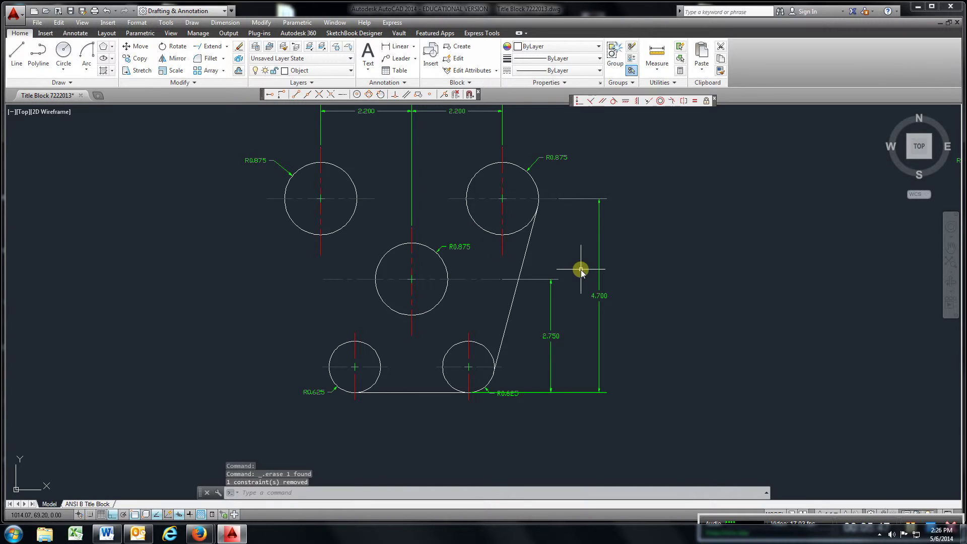
pyautogui.click(16, 53)
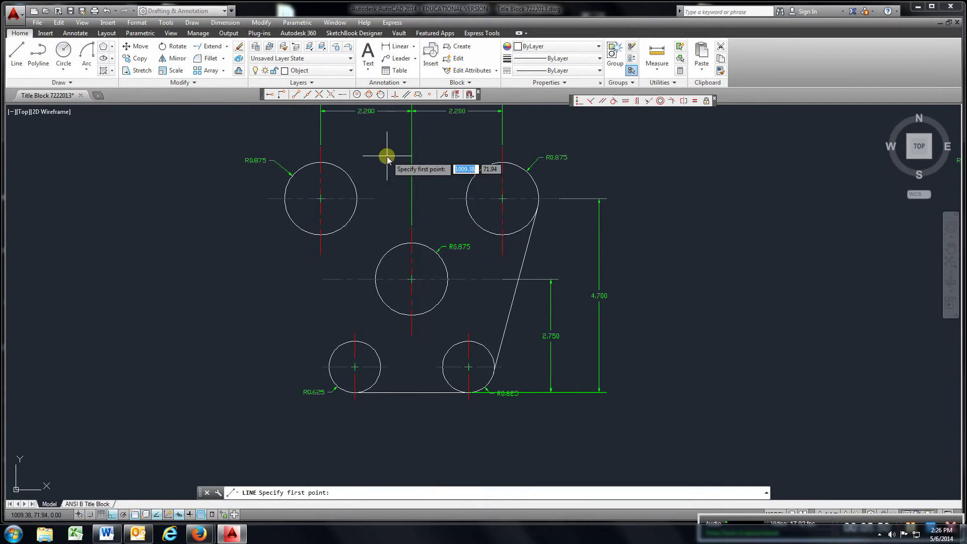
pyautogui.click(380, 94)
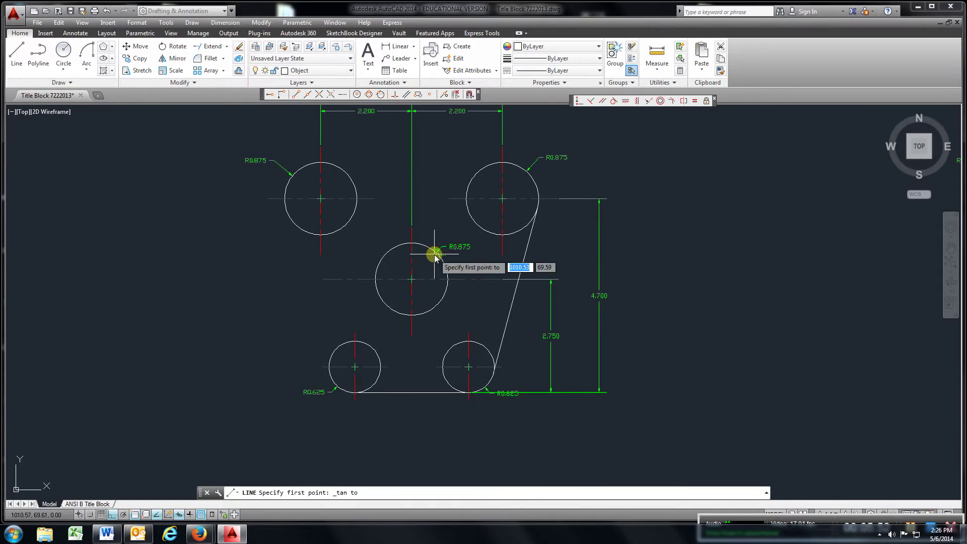
pyautogui.click(441, 289)
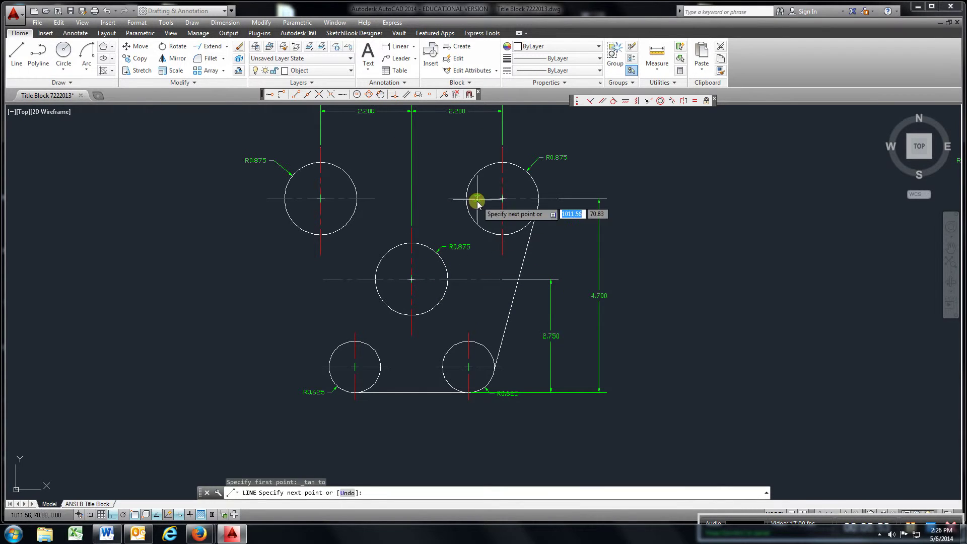
pyautogui.click(487, 121)
pyautogui.press('Escape')
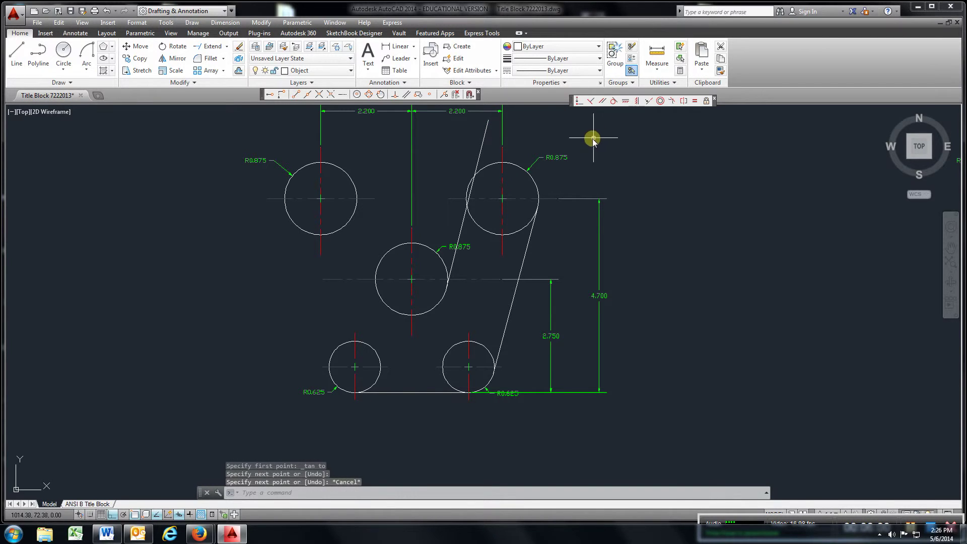
# - Constrain the line rising from the center circle to be parallel to the tangent line joining the lower-right and upper-right circles
pyautogui.click(602, 102)
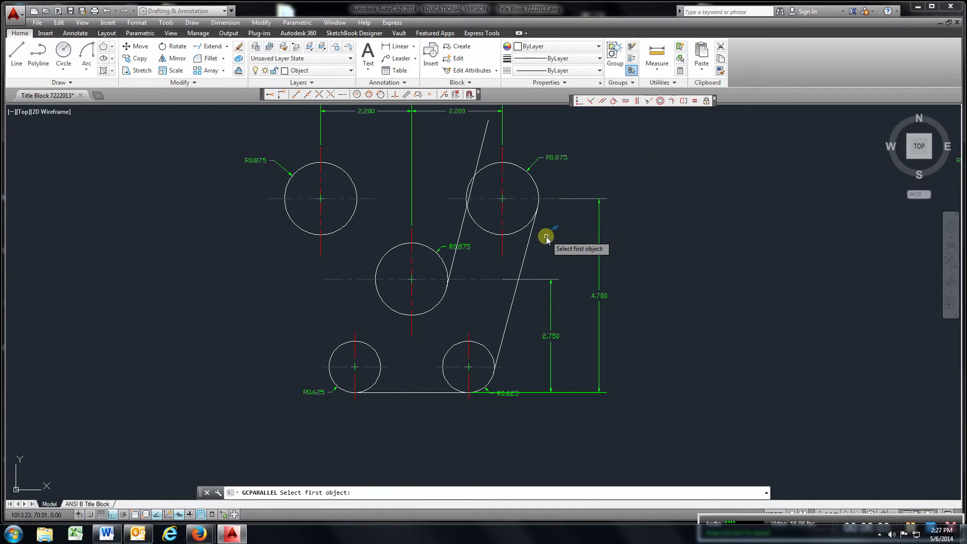
pyautogui.click(526, 256)
pyautogui.click(460, 234)
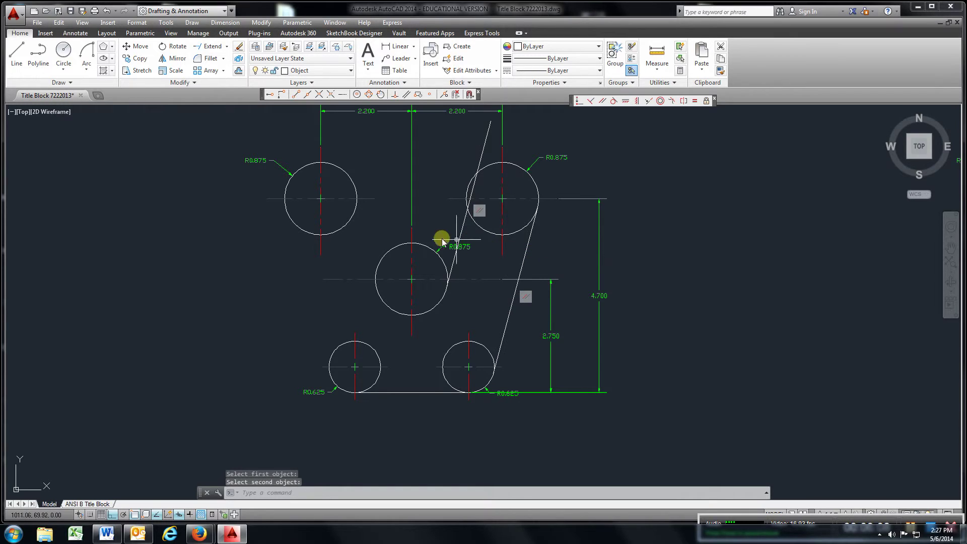
# - With Ortho off, draw a loose line above the circles, sloping gently down to the right beyond the upper-right circle
pyautogui.scroll(-3, 529, 280)
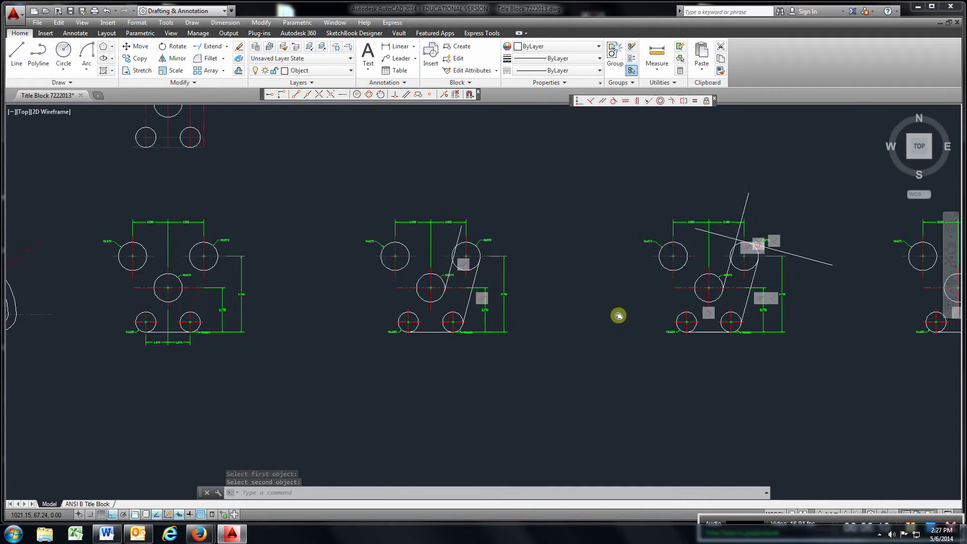
pyautogui.moveTo(618, 316); pyautogui.dragTo(497, 313, button='middle')
pyautogui.scroll(6, 589, 275)
pyautogui.scroll(-4, 588, 270)
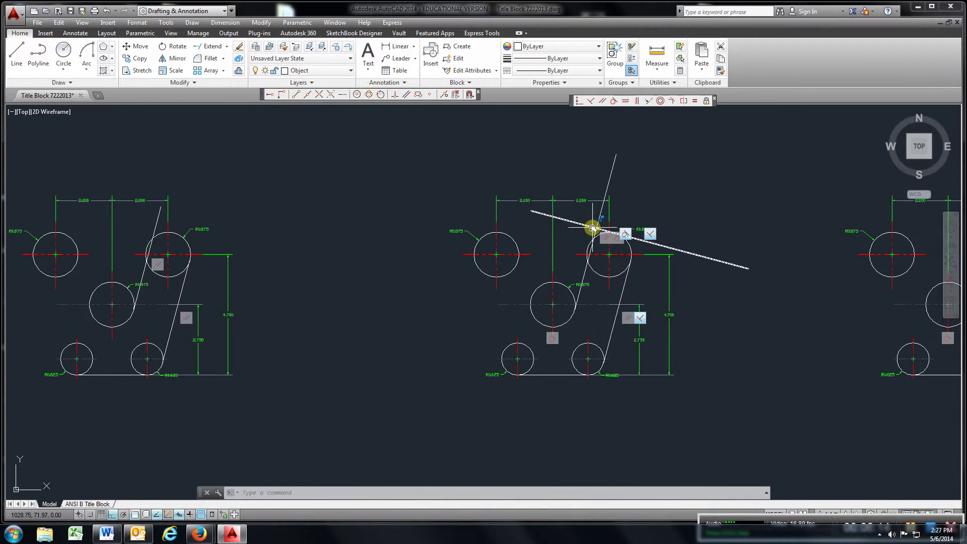
pyautogui.moveTo(398, 302); pyautogui.dragTo(484, 308, button='middle')
pyautogui.click(16, 53)
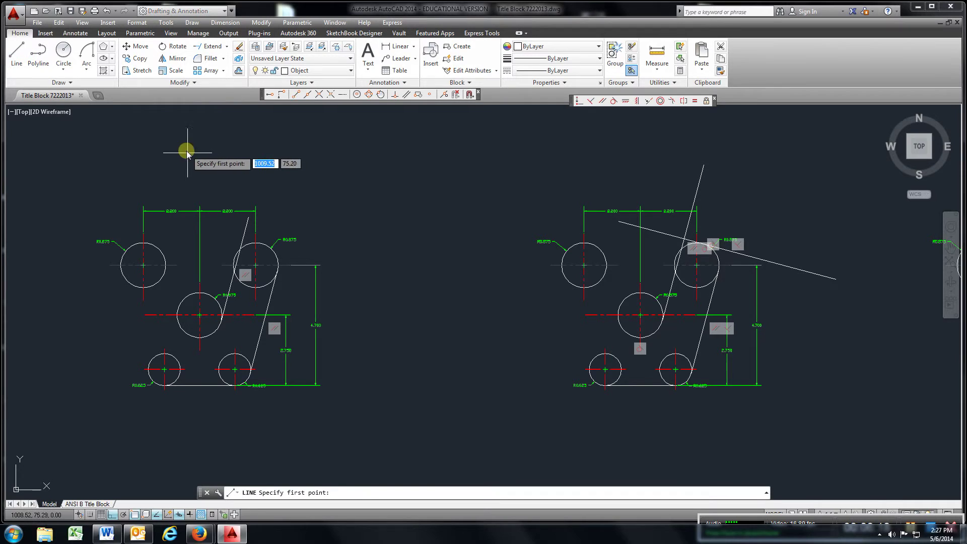
pyautogui.click(179, 133)
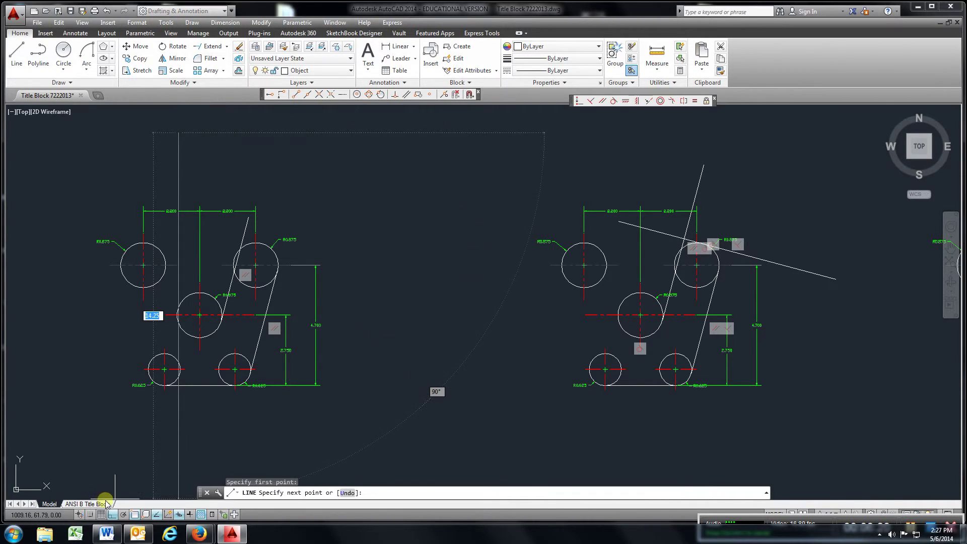
pyautogui.click(111, 513)
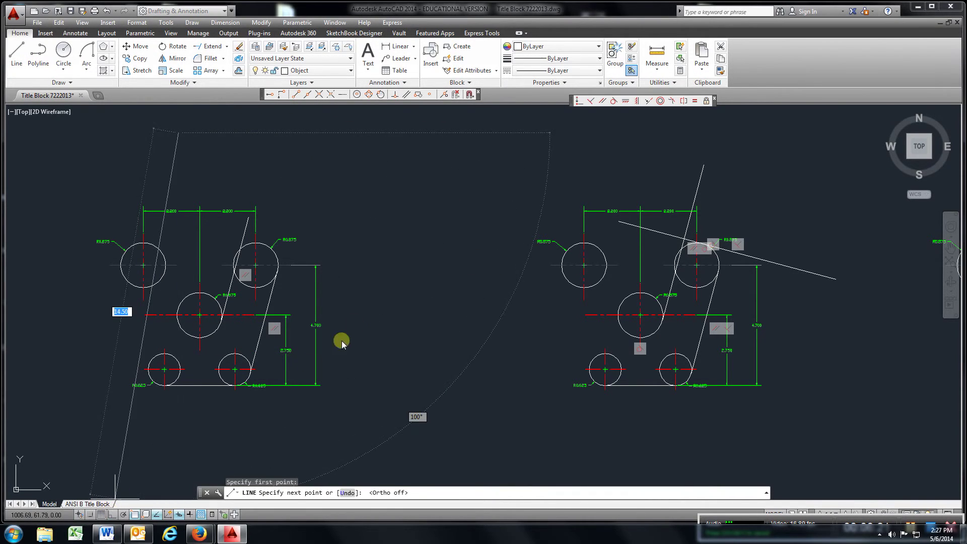
pyautogui.click(414, 185)
pyautogui.press('Escape')
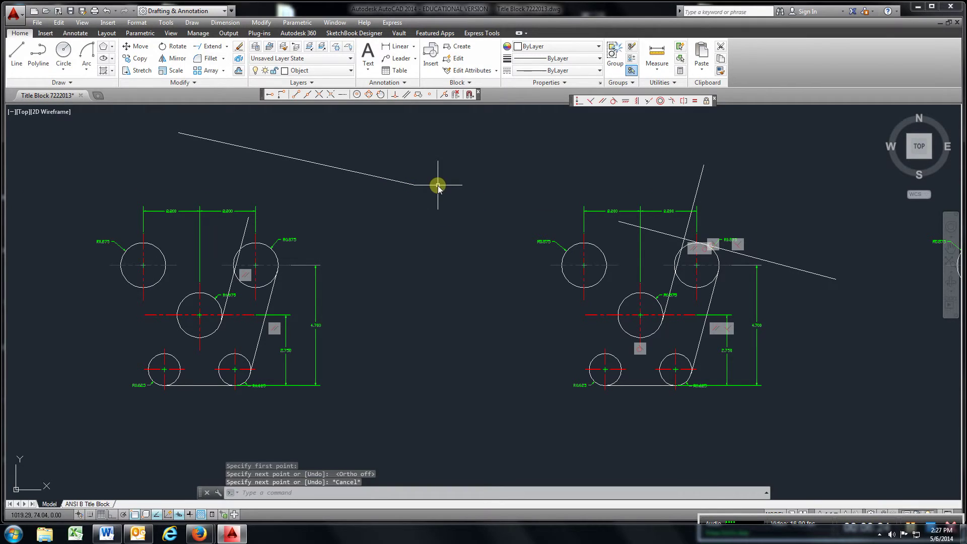
# - Constrain the loose sloping line perpendicular to the right-hand tangent line and tangent to the top of the upper-right circle
pyautogui.click(615, 101)
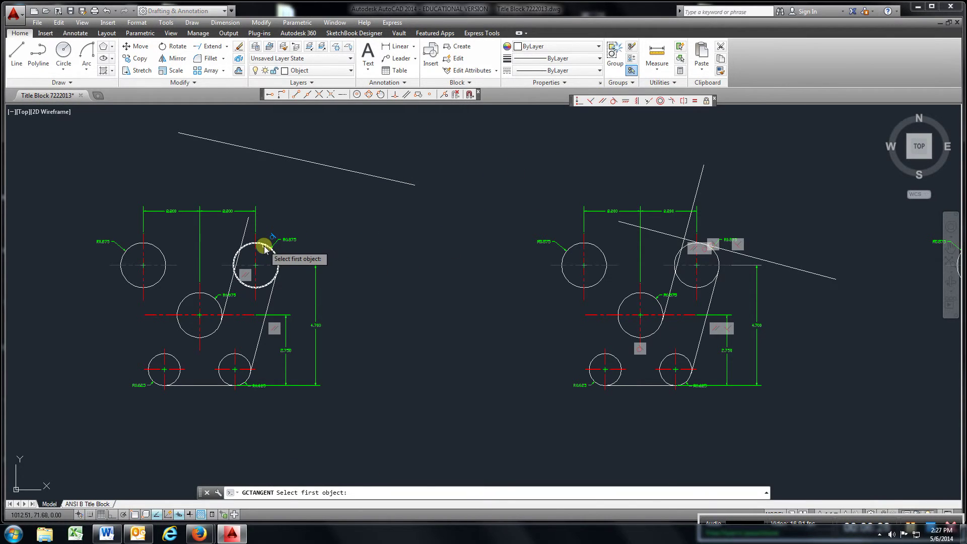
pyautogui.click(591, 102)
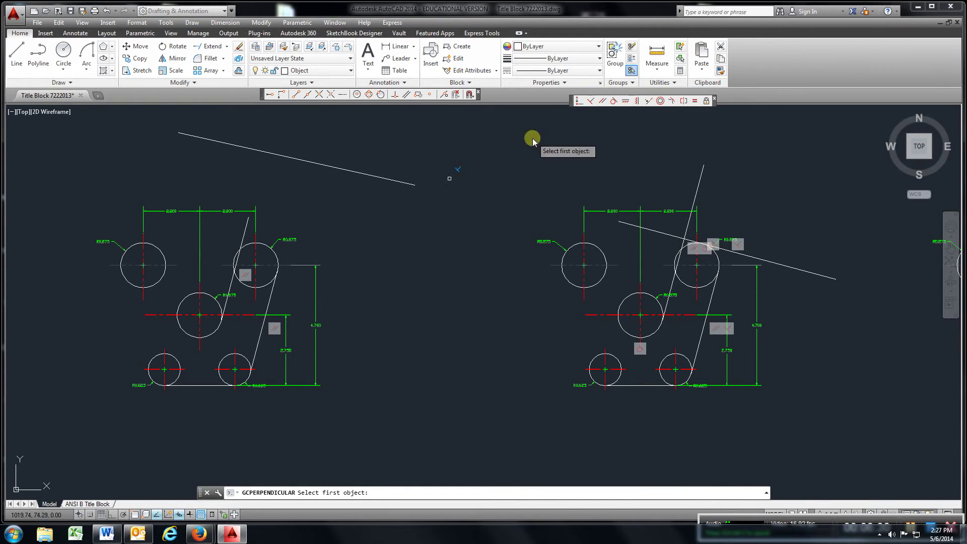
pyautogui.click(271, 300)
pyautogui.click(309, 161)
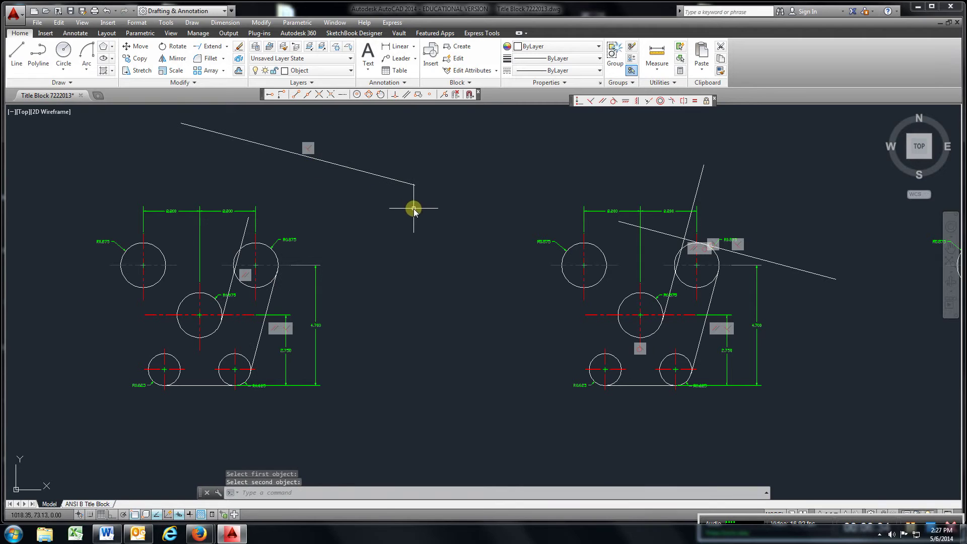
pyautogui.click(613, 100)
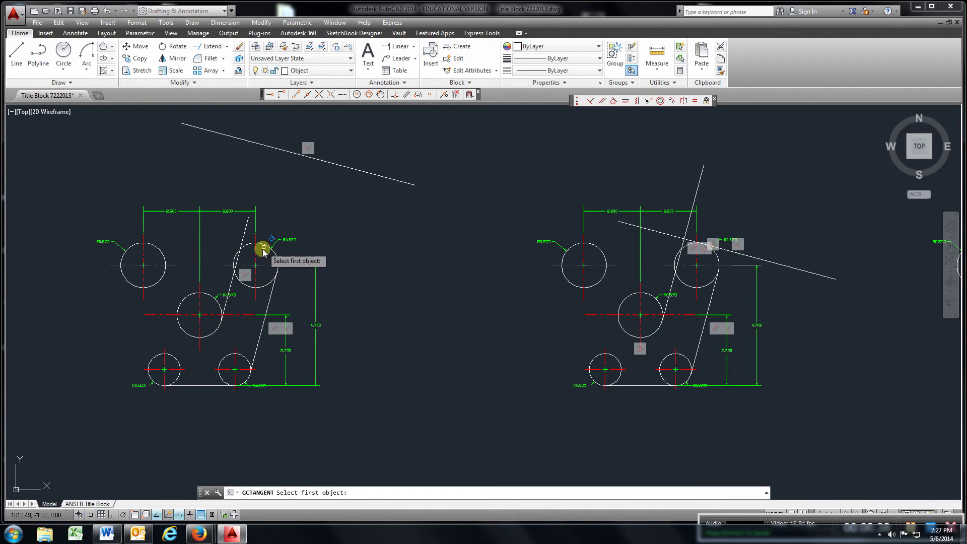
pyautogui.click(281, 150)
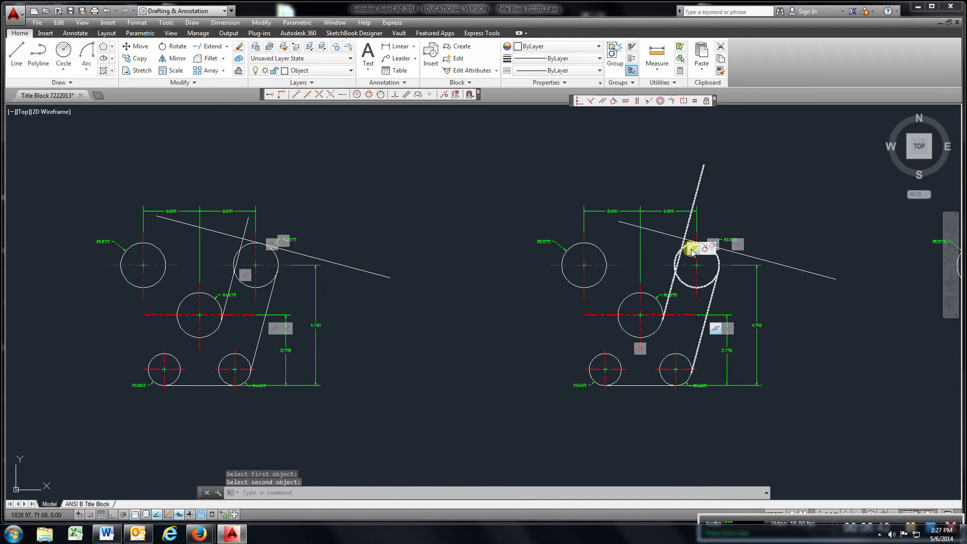
# - Compare the untrimmed constraint lines in the neighbouring copy with the trimmed outline around the upper-right circle in the last copy
pyautogui.moveTo(675, 286); pyautogui.dragTo(428, 283, button='middle')
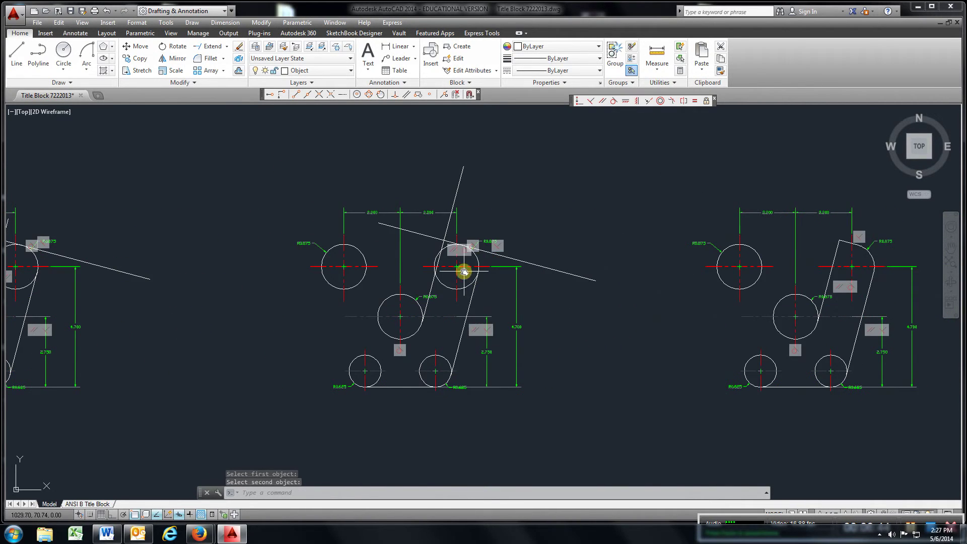
pyautogui.scroll(4, 459, 268)
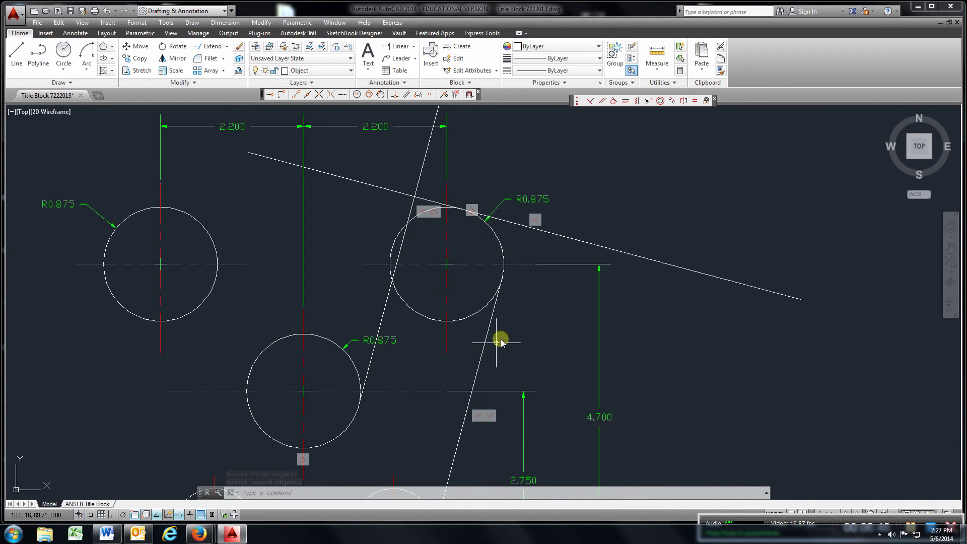
pyautogui.scroll(-2, 421, 353)
pyautogui.moveTo(697, 380)
pyautogui.mouseDown(button='middle')
pyautogui.moveTo(309, 307)
pyautogui.moveTo(231, 322)
pyautogui.moveTo(427, 320)
pyautogui.mouseUp(button='middle')
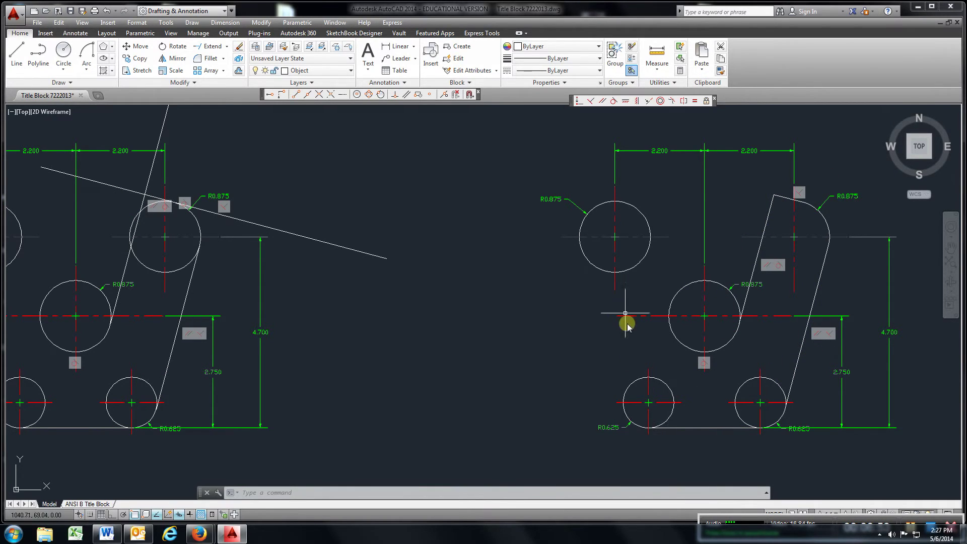
pyautogui.scroll(-2, 491, 318)
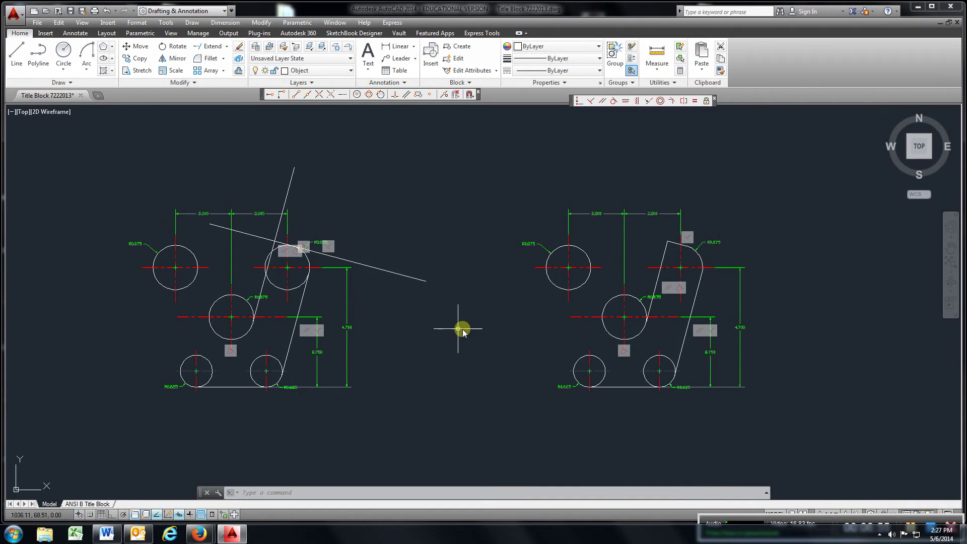
pyautogui.moveTo(463, 330)
pyautogui.mouseDown(button='middle')
pyautogui.moveTo(552, 307)
pyautogui.moveTo(645, 331)
pyautogui.mouseUp(button='middle')
pyautogui.scroll(-3, 554, 330)
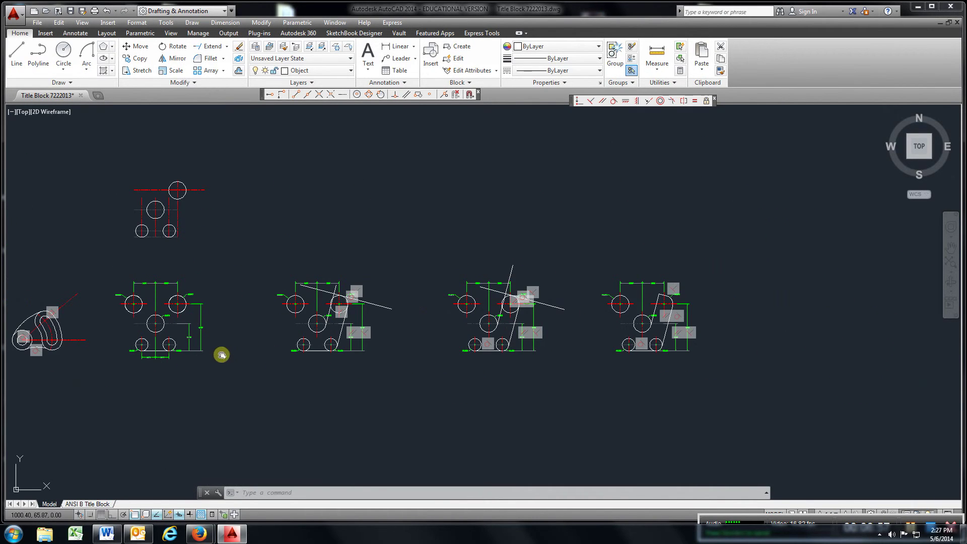
# - Review the dimensioned five-circle reference and the centerline construction with its circles above it
pyautogui.moveTo(222, 355); pyautogui.dragTo(341, 339, button='middle')
pyautogui.scroll(4, 255, 339)
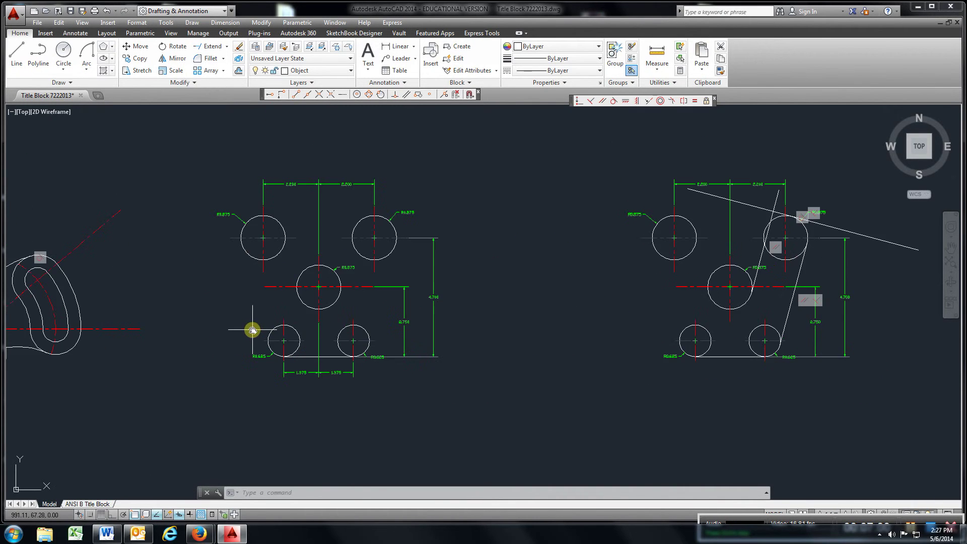
pyautogui.scroll(-3, 253, 330)
pyautogui.scroll(6, 327, 248)
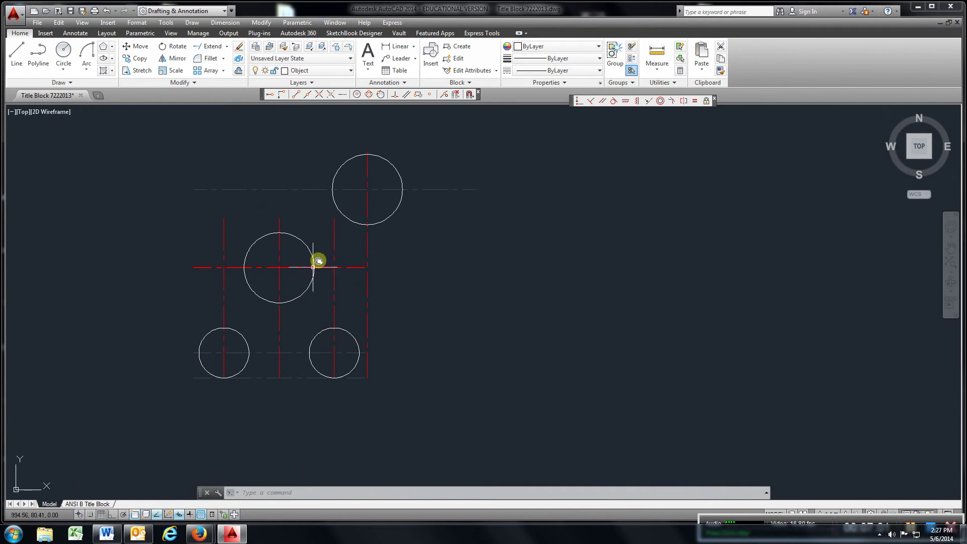
pyautogui.click(242, 352)
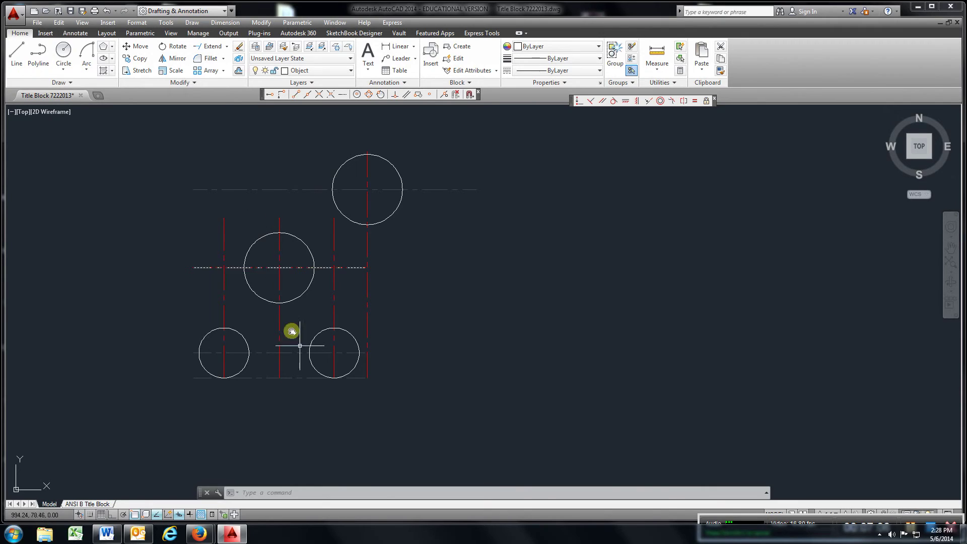
pyautogui.scroll(-5, 300, 345)
pyautogui.scroll(3, 339, 389)
pyautogui.scroll(2, 395, 374)
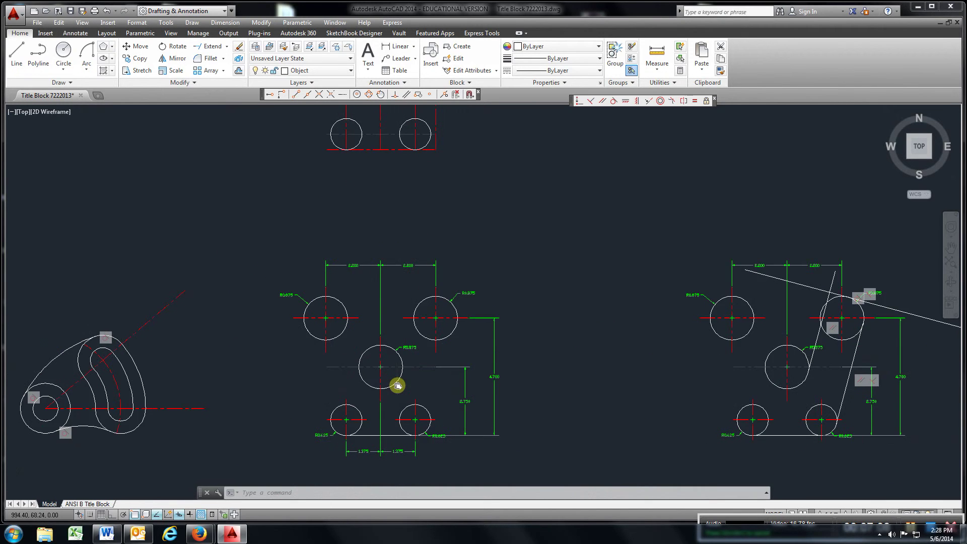
pyautogui.scroll(2, 398, 385)
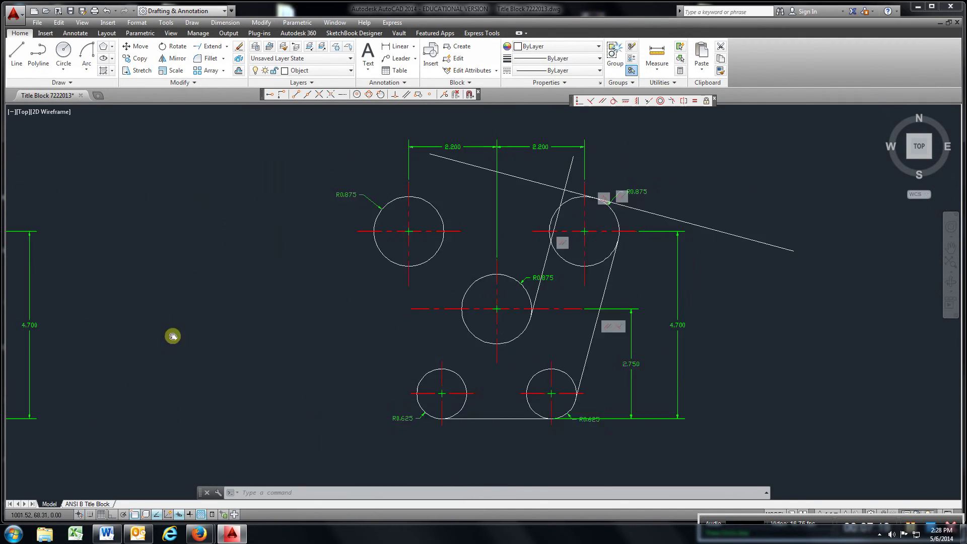
# - Examine the constrained lines around the upper-right circle in each copy, ending at the copy with the trimmed outline
pyautogui.moveTo(173, 336); pyautogui.dragTo(114, 331, button='middle')
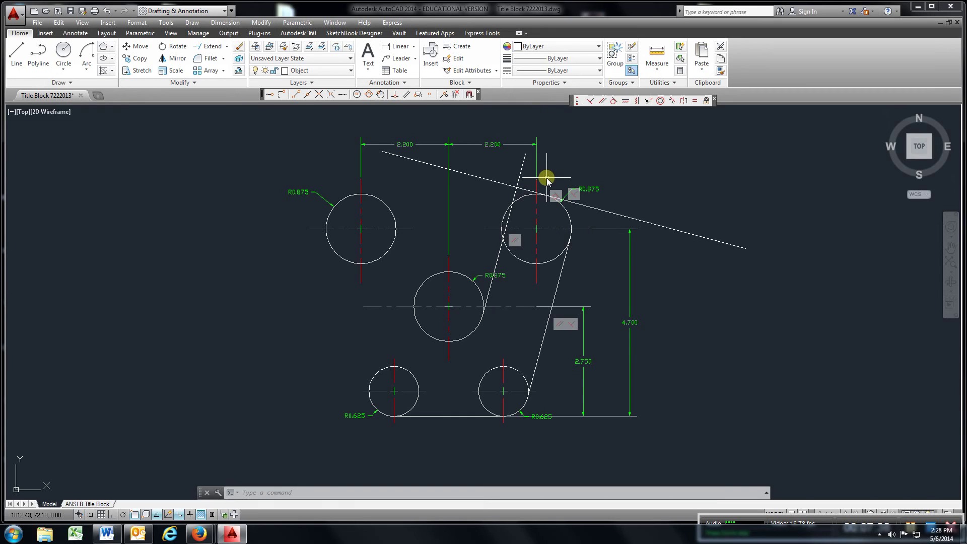
pyautogui.scroll(-4, 551, 177)
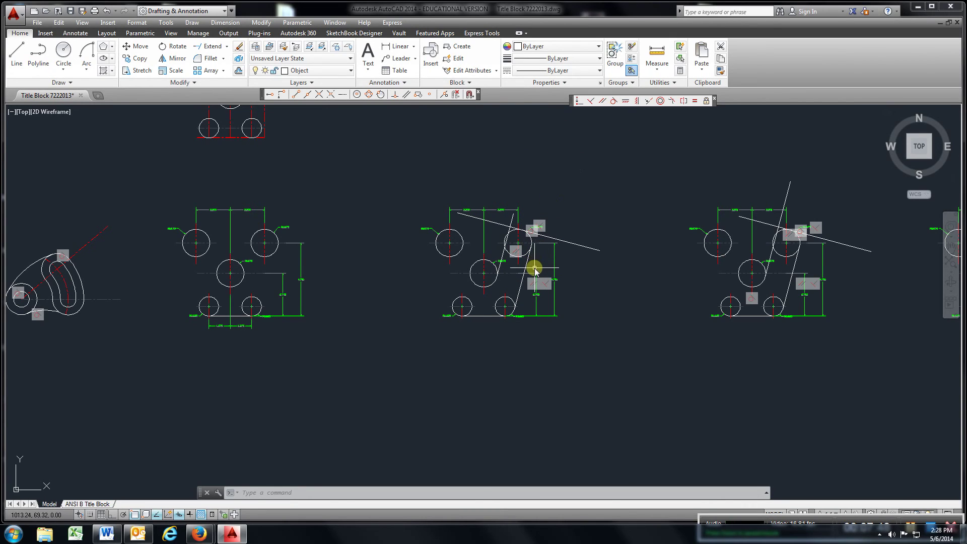
pyautogui.scroll(6, 526, 247)
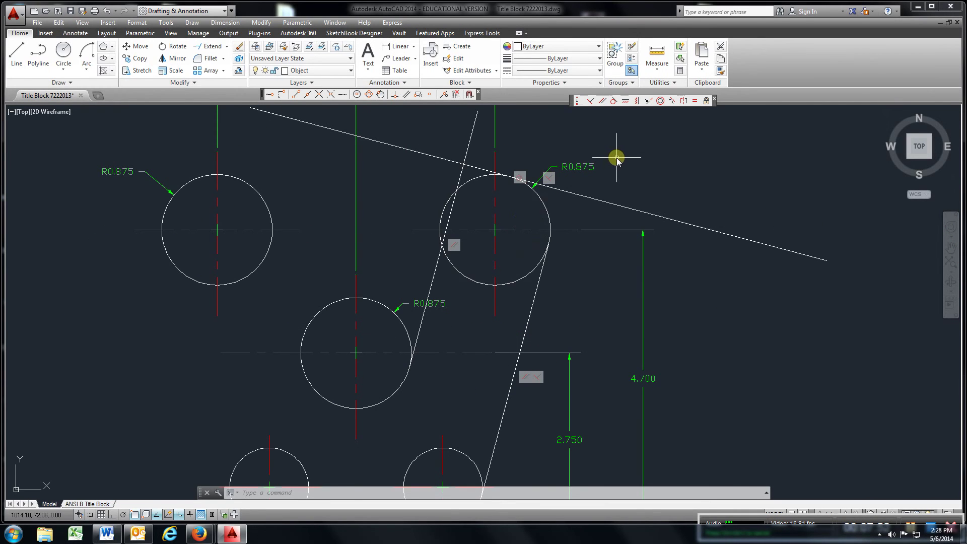
pyautogui.scroll(-2, 617, 145)
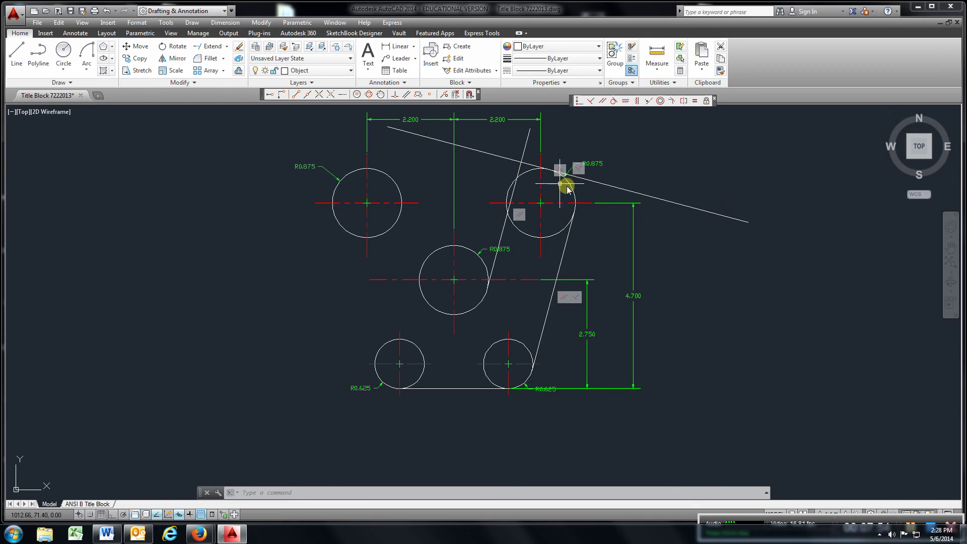
pyautogui.moveTo(277, 336)
pyautogui.mouseDown(button='middle')
pyautogui.moveTo(441, 333)
pyautogui.moveTo(334, 356)
pyautogui.mouseUp(button='middle')
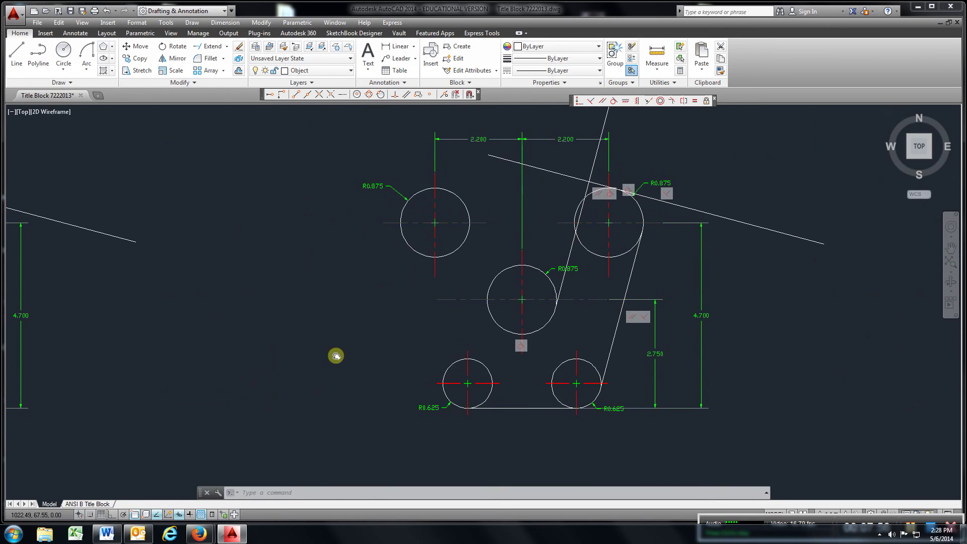
pyautogui.moveTo(843, 310)
pyautogui.mouseDown(button='middle')
pyautogui.moveTo(647, 335)
pyautogui.moveTo(277, 328)
pyautogui.moveTo(238, 337)
pyautogui.mouseUp(button='middle')
pyautogui.scroll(-2, 274, 345)
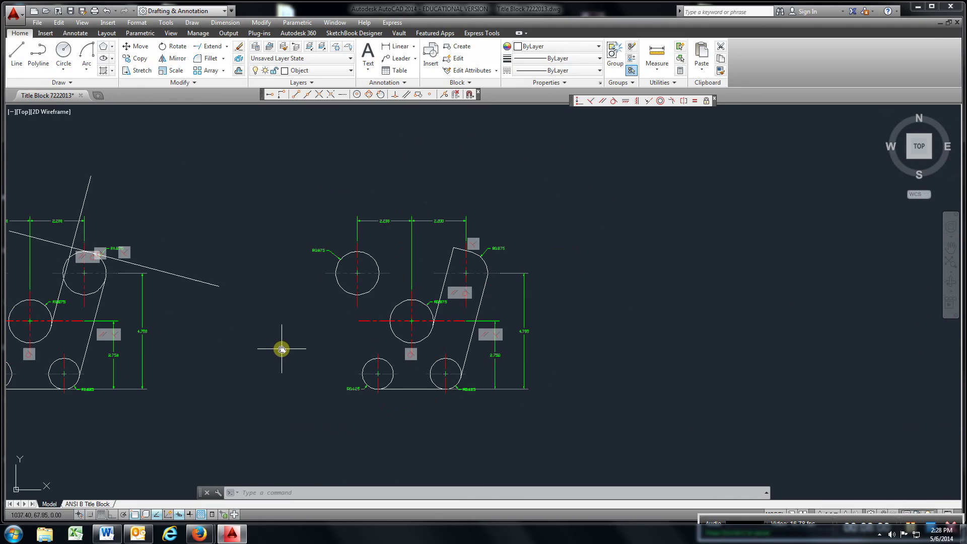